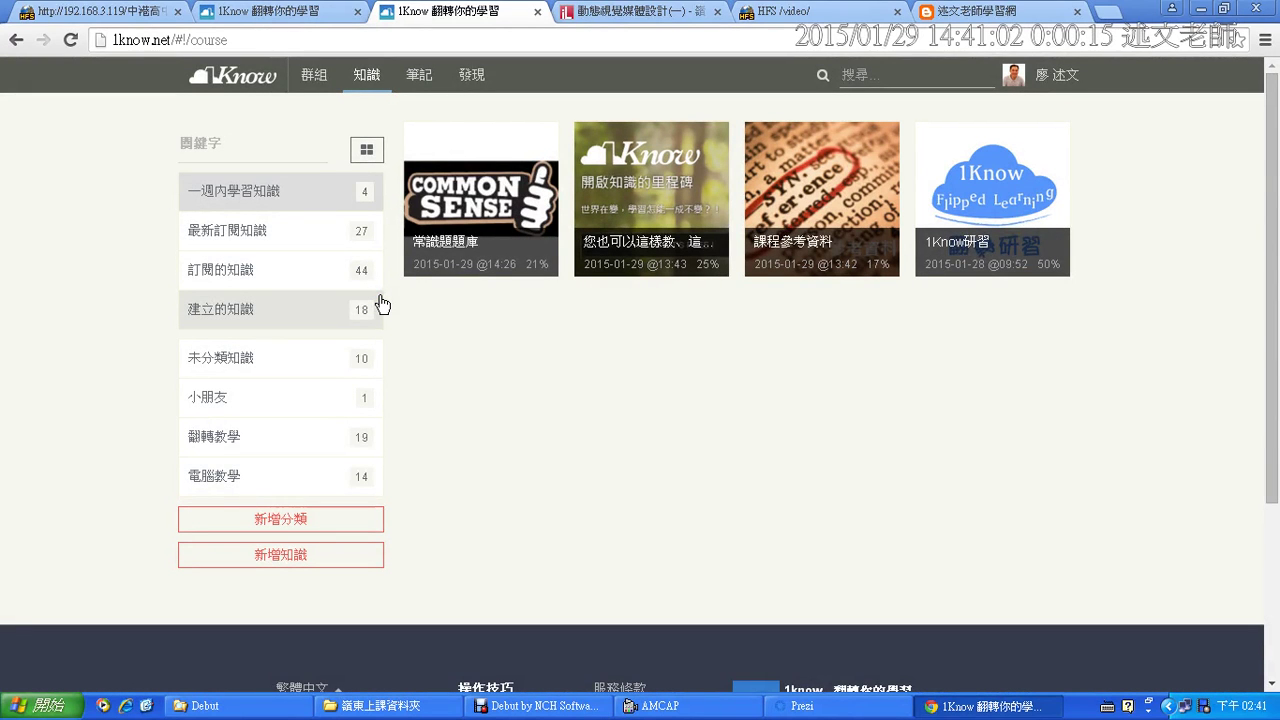
drag(318, 548, 357, 526)
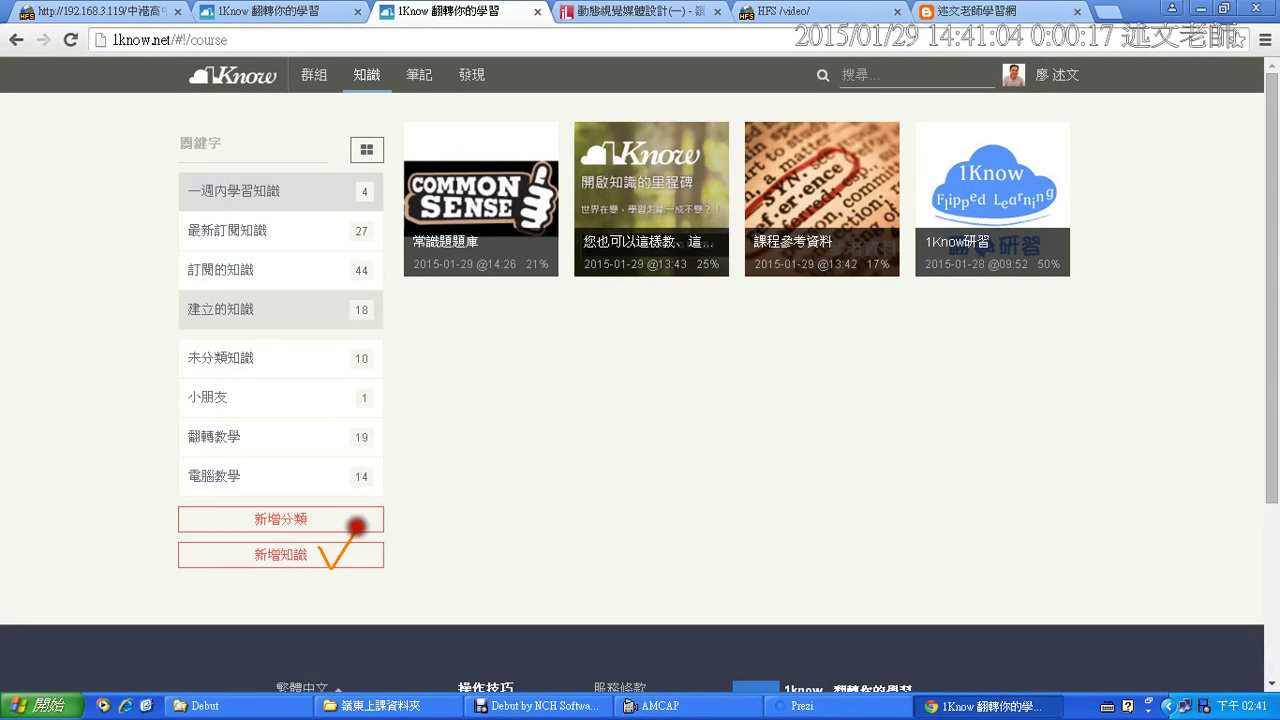
click(306, 554)
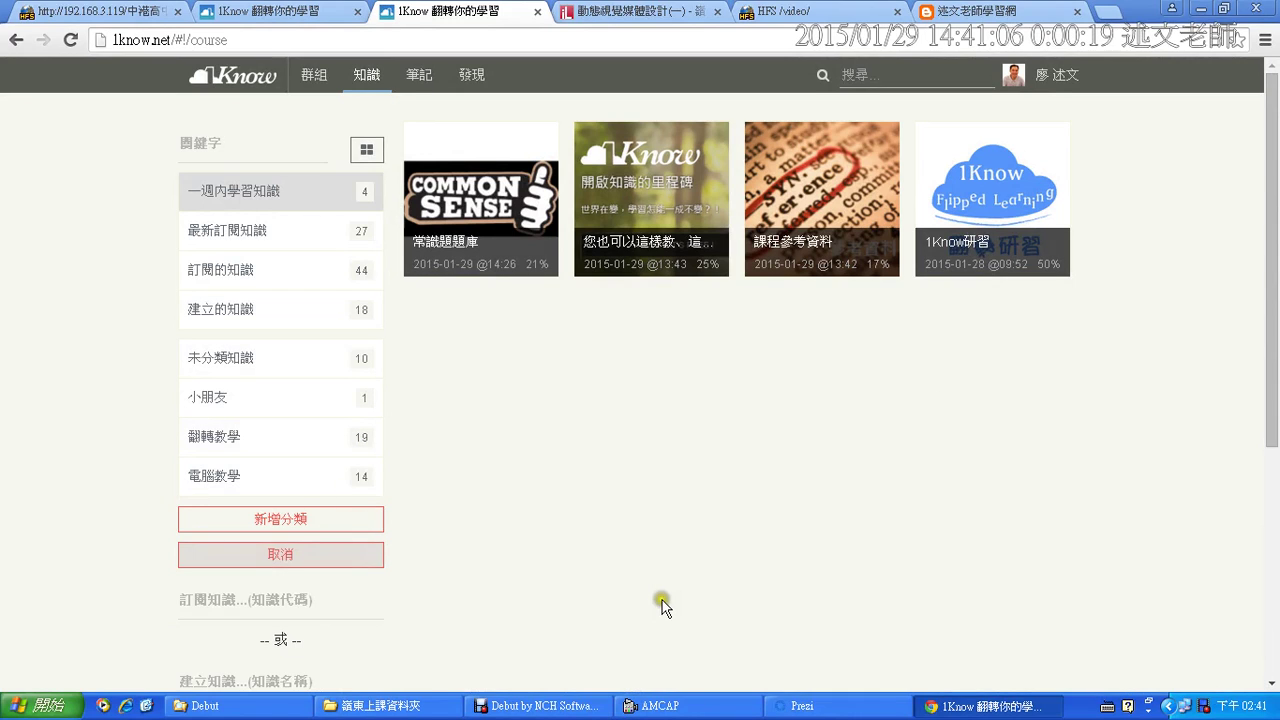
scroll(661, 603, down, 3)
click(234, 324)
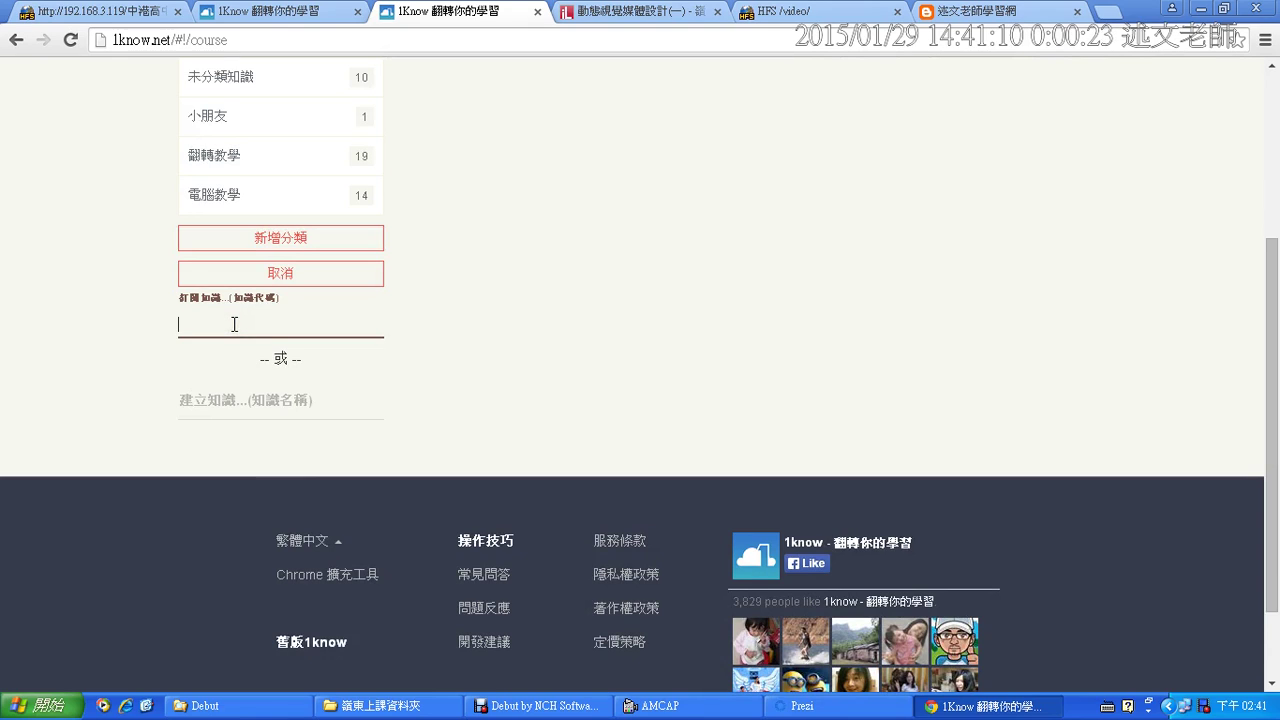
click(242, 398)
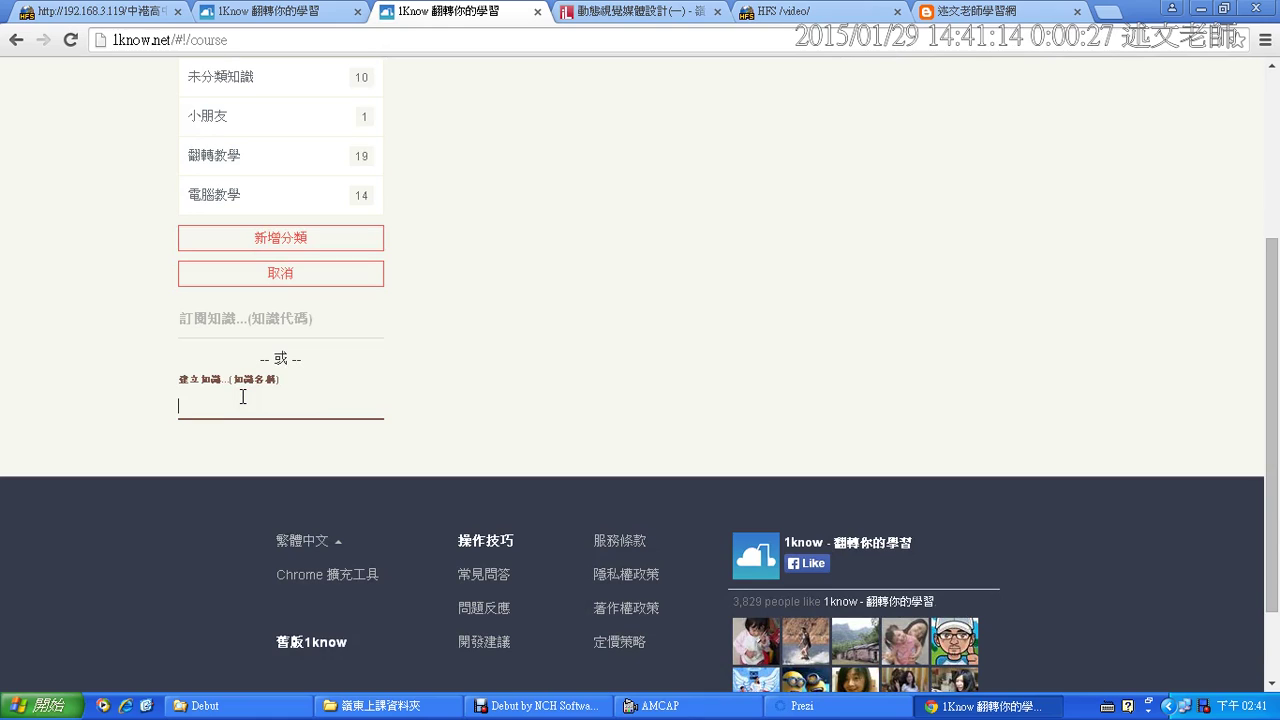
text(test1)
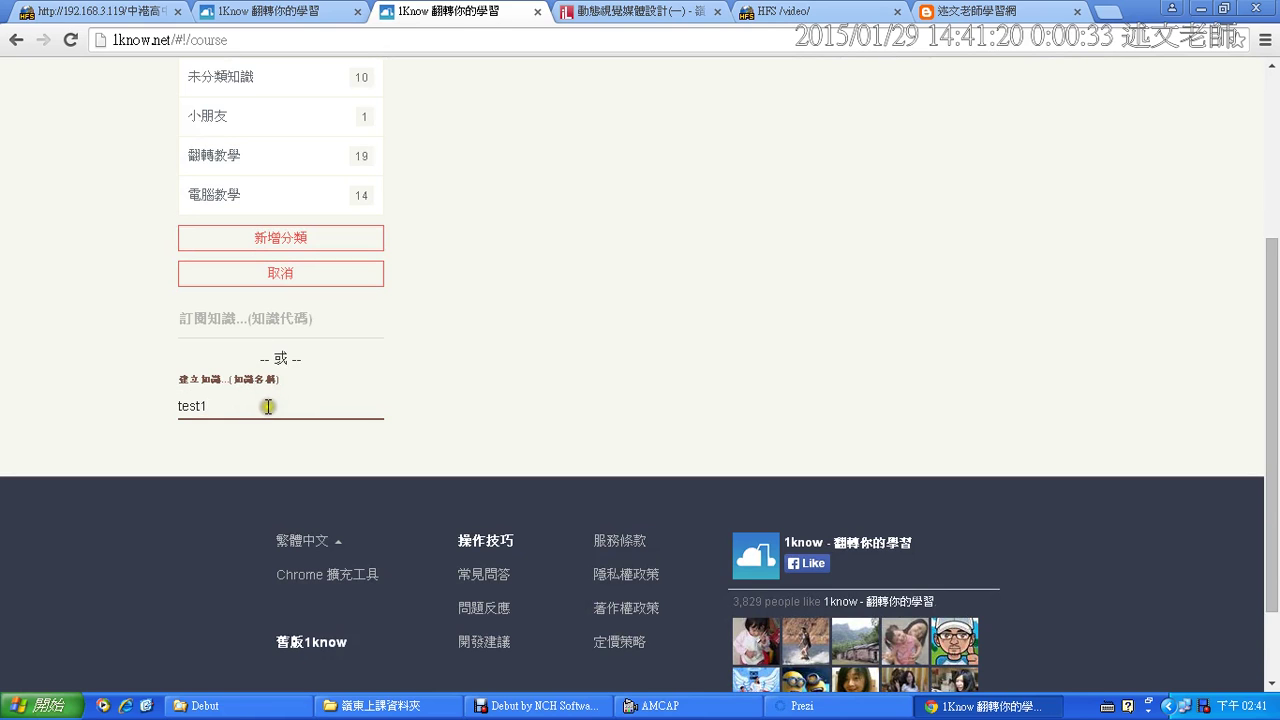
click(552, 321)
click(363, 271)
scroll(594, 340, up, 3)
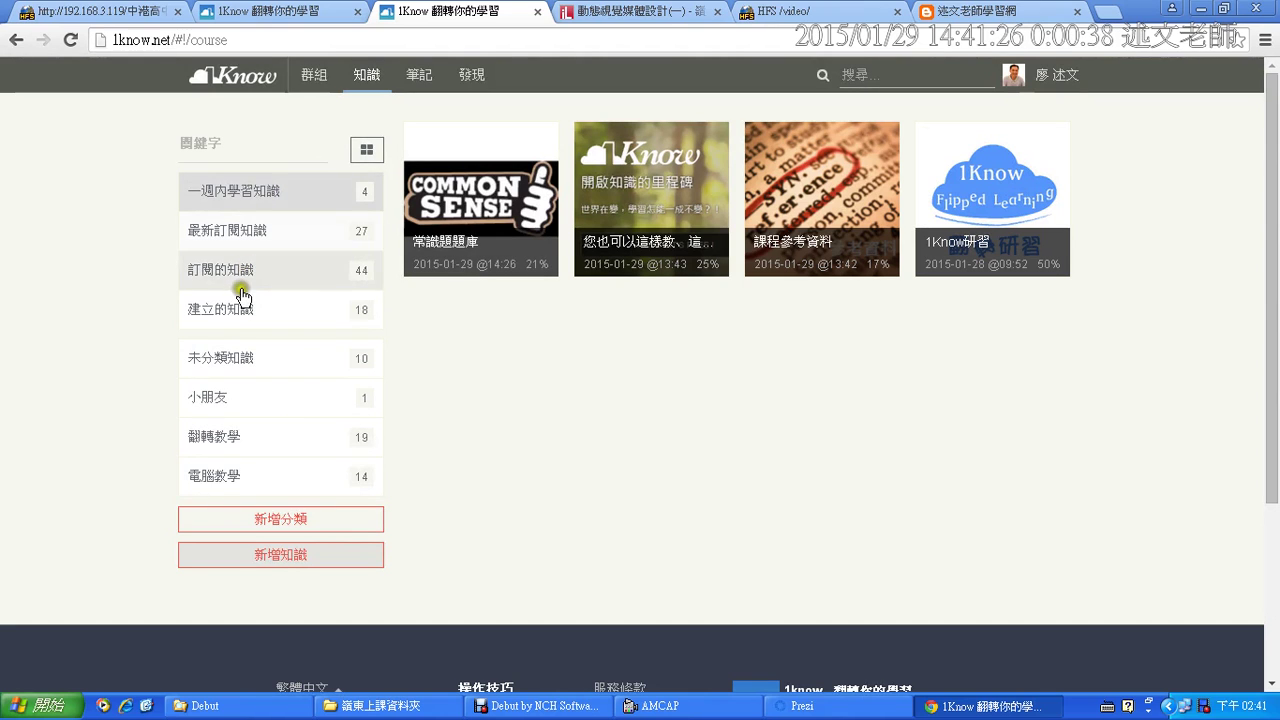
- Open New Course from the created knowledge list and start a new unit of type 嵌入 under the test topic
click(240, 318)
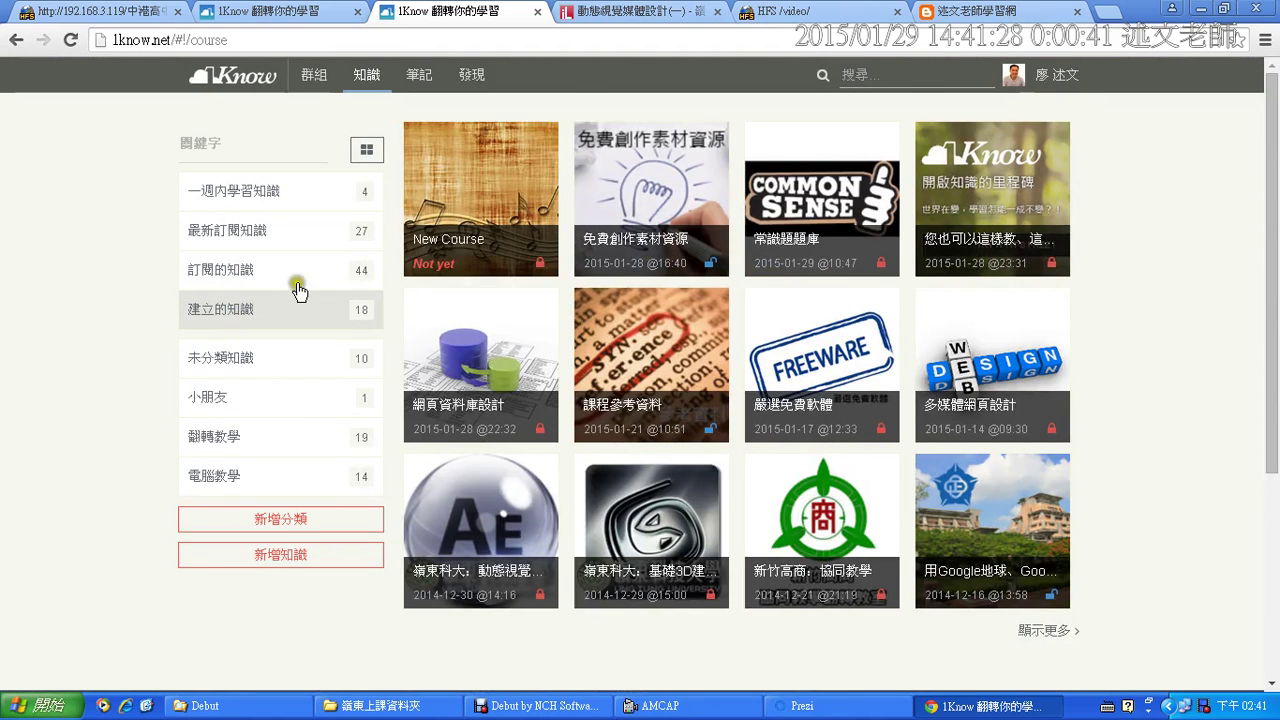
click(491, 210)
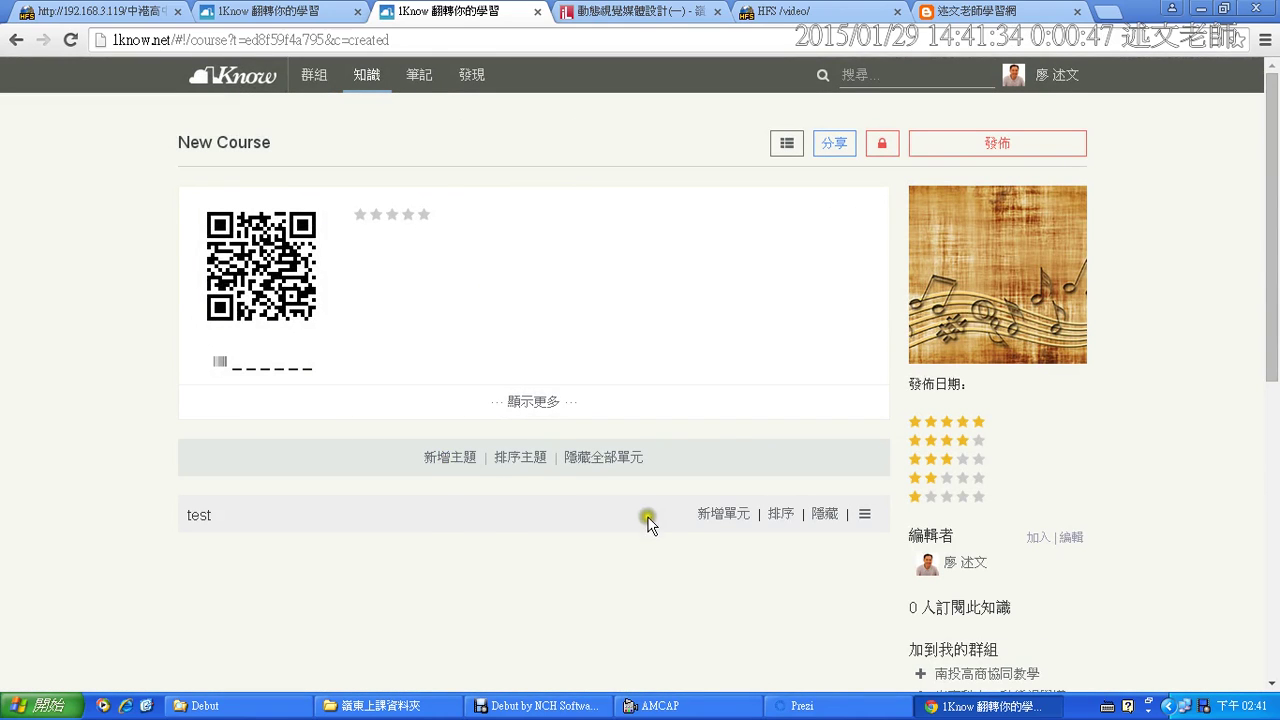
click(729, 516)
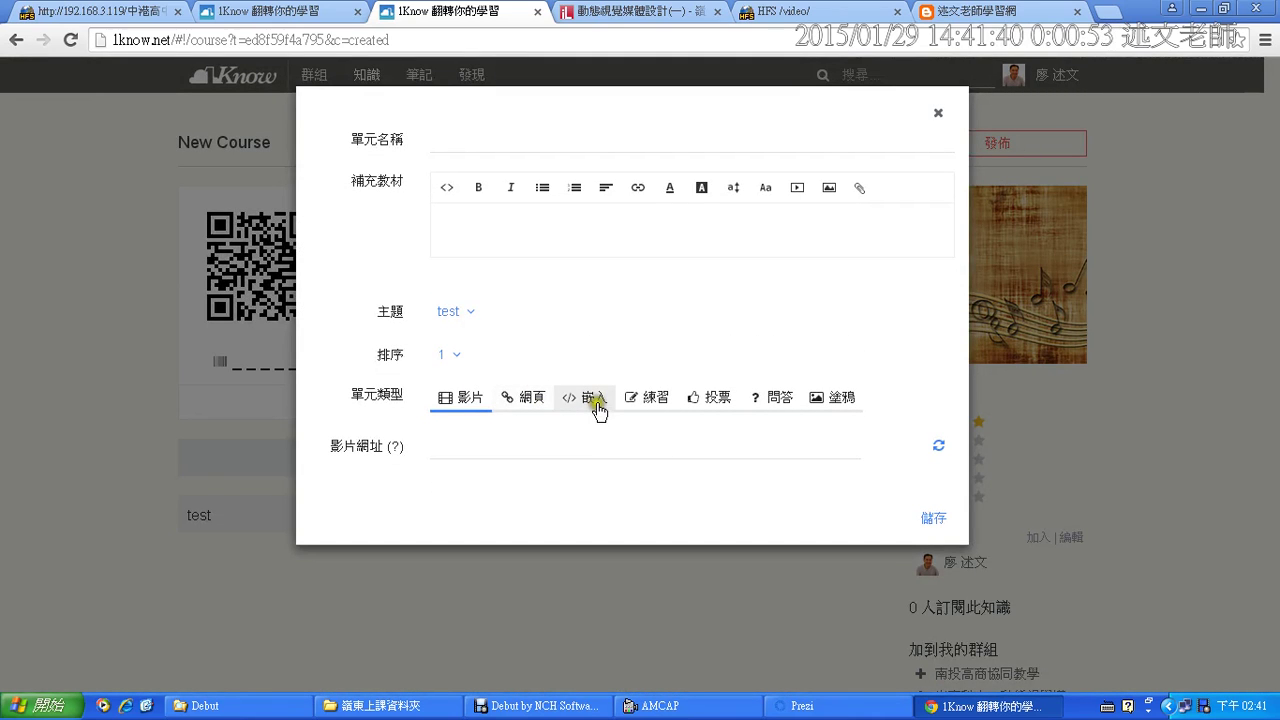
click(786, 399)
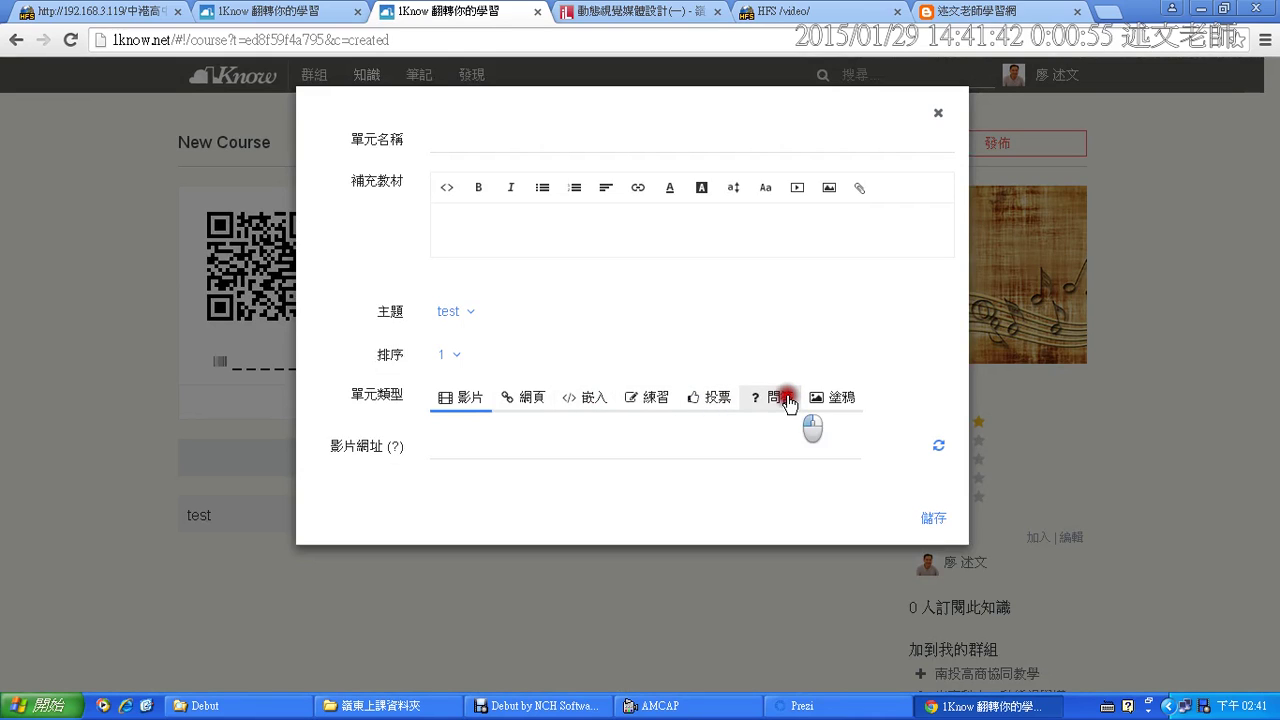
click(590, 400)
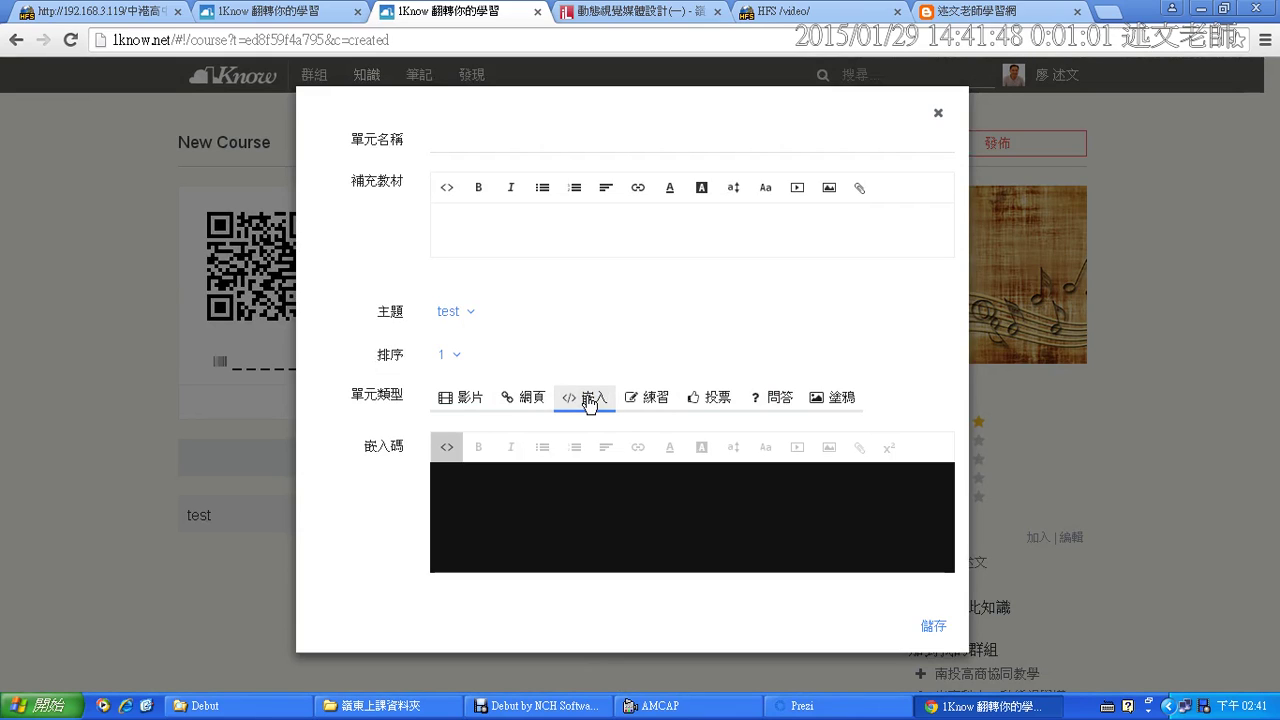
- Try enlarging and reducing the page zoom, ending at 125%
key(ctrl+plus)
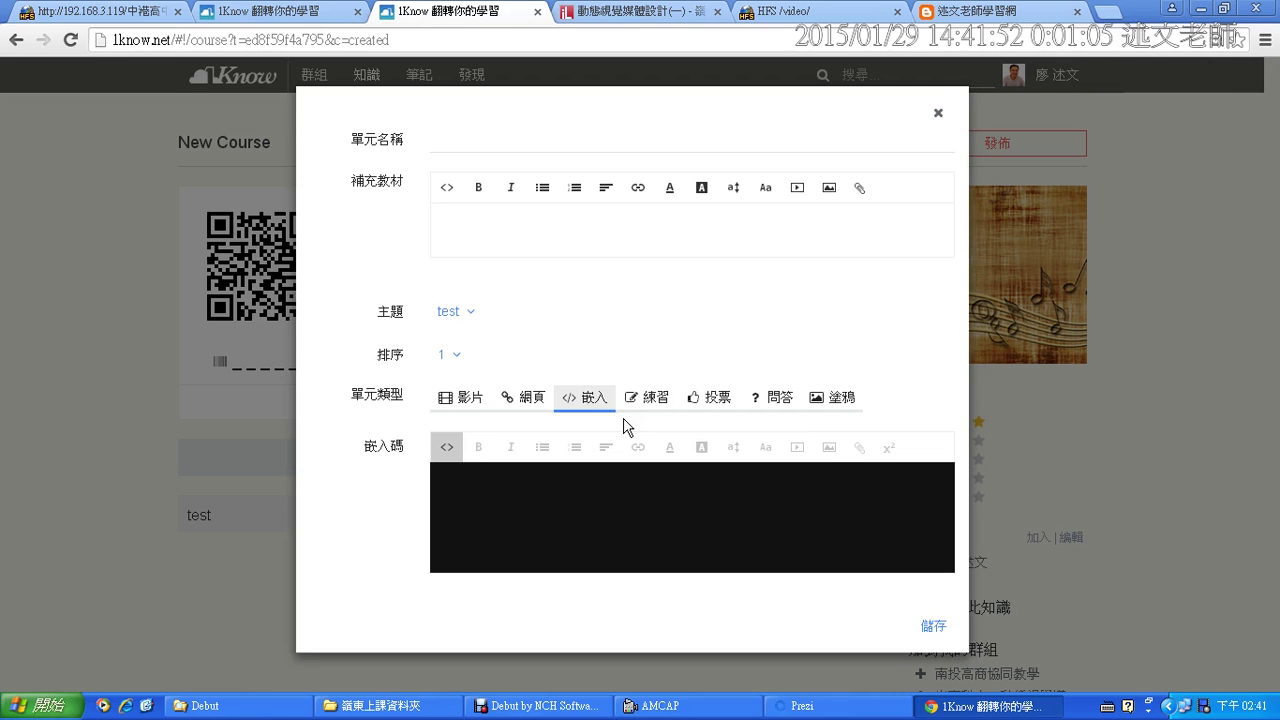
key(ctrl+plus)
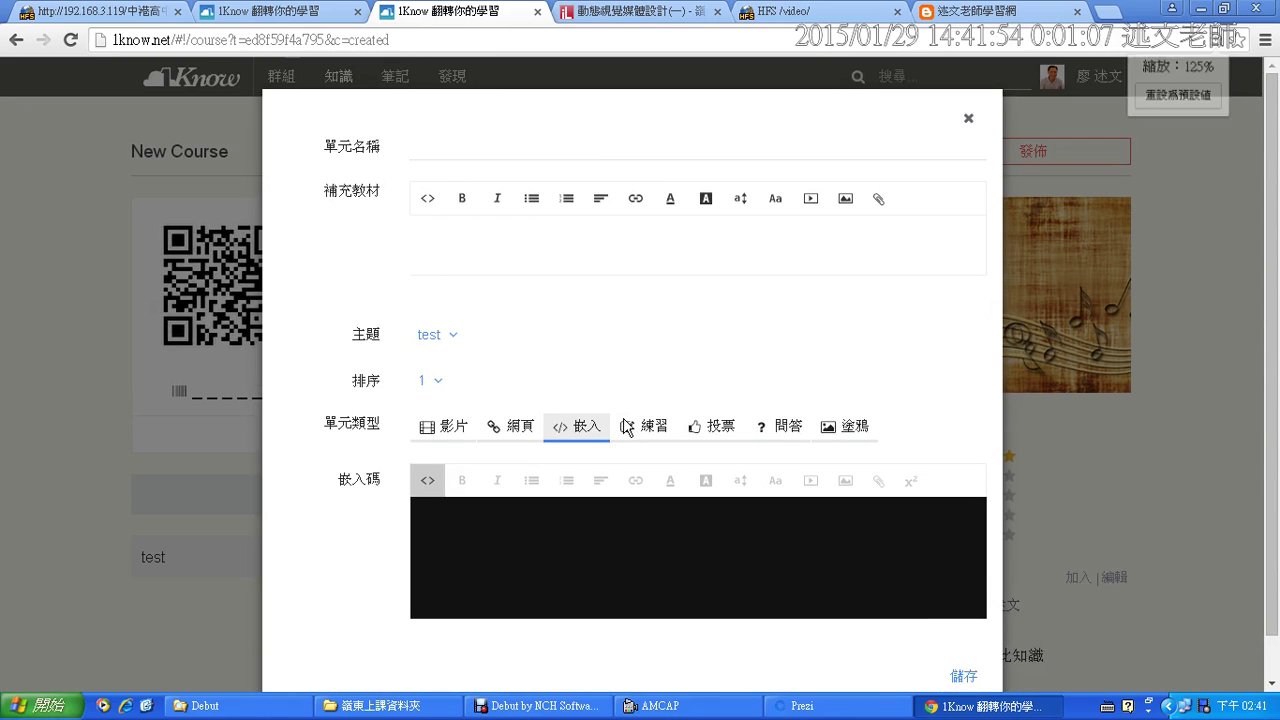
key(ctrl+plus)
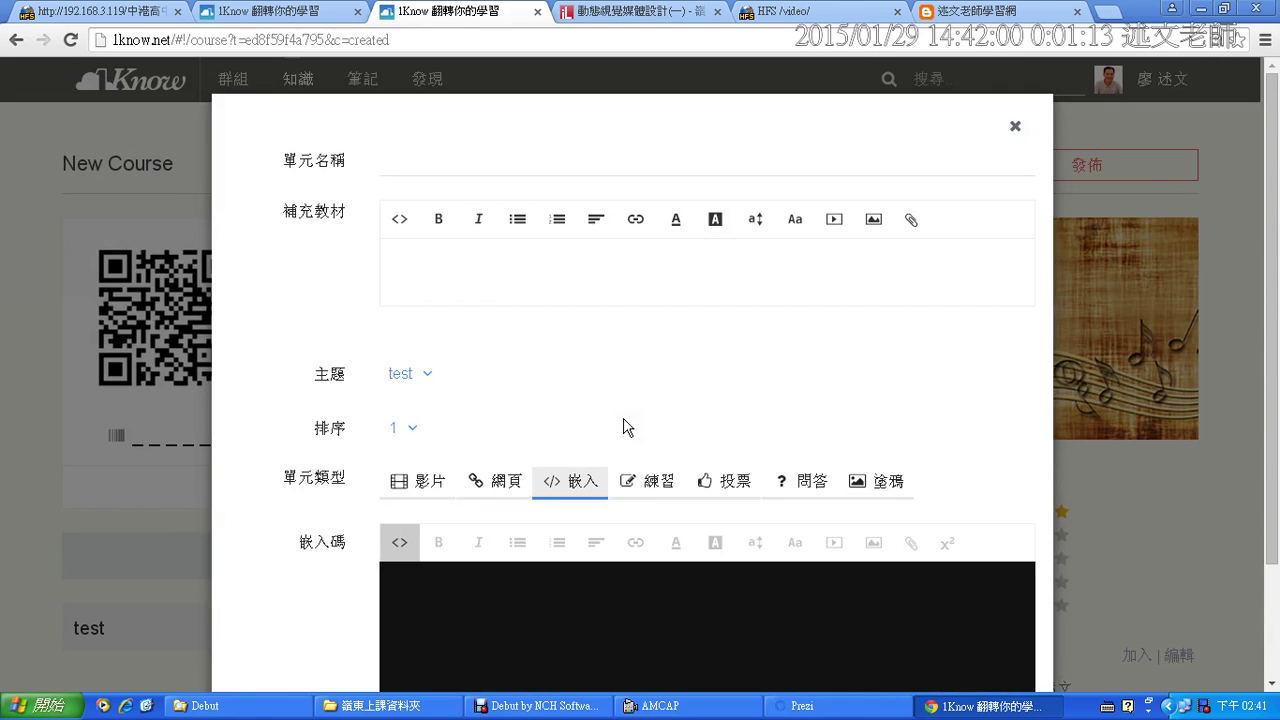
key(ctrl+minus)
key(ctrl+minus)
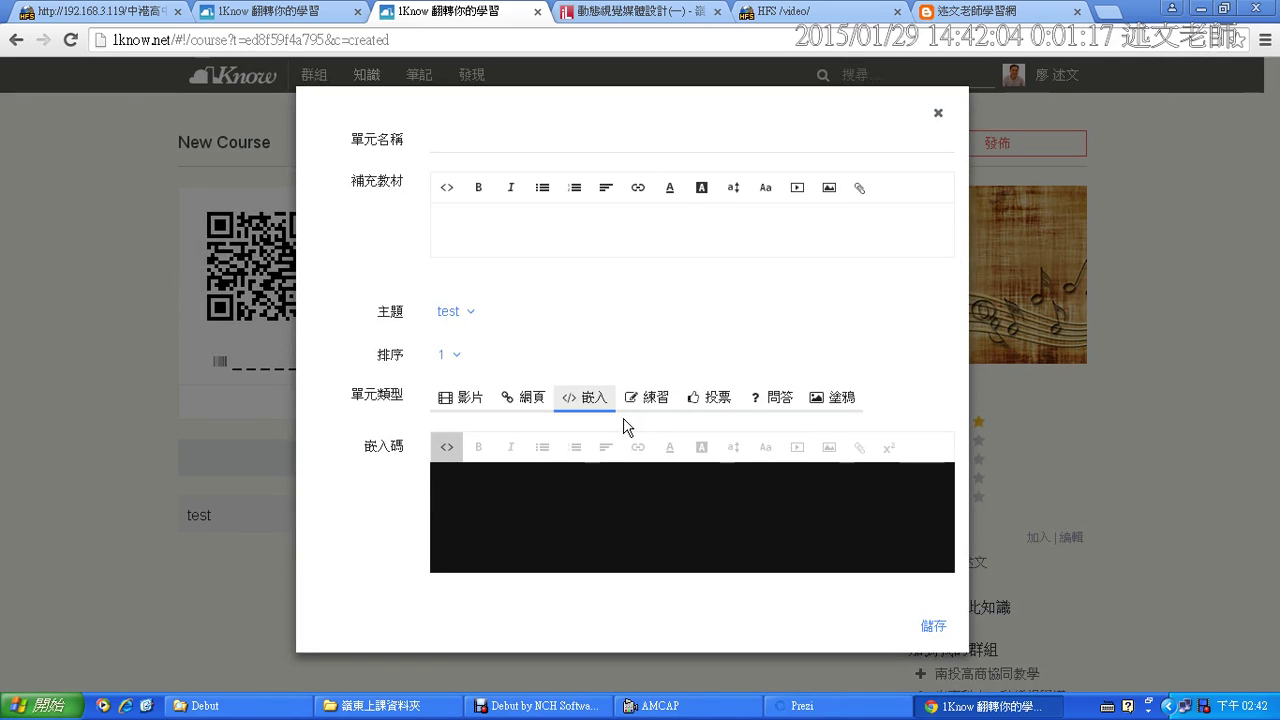
key(ctrl+plus)
key(ctrl+plus)
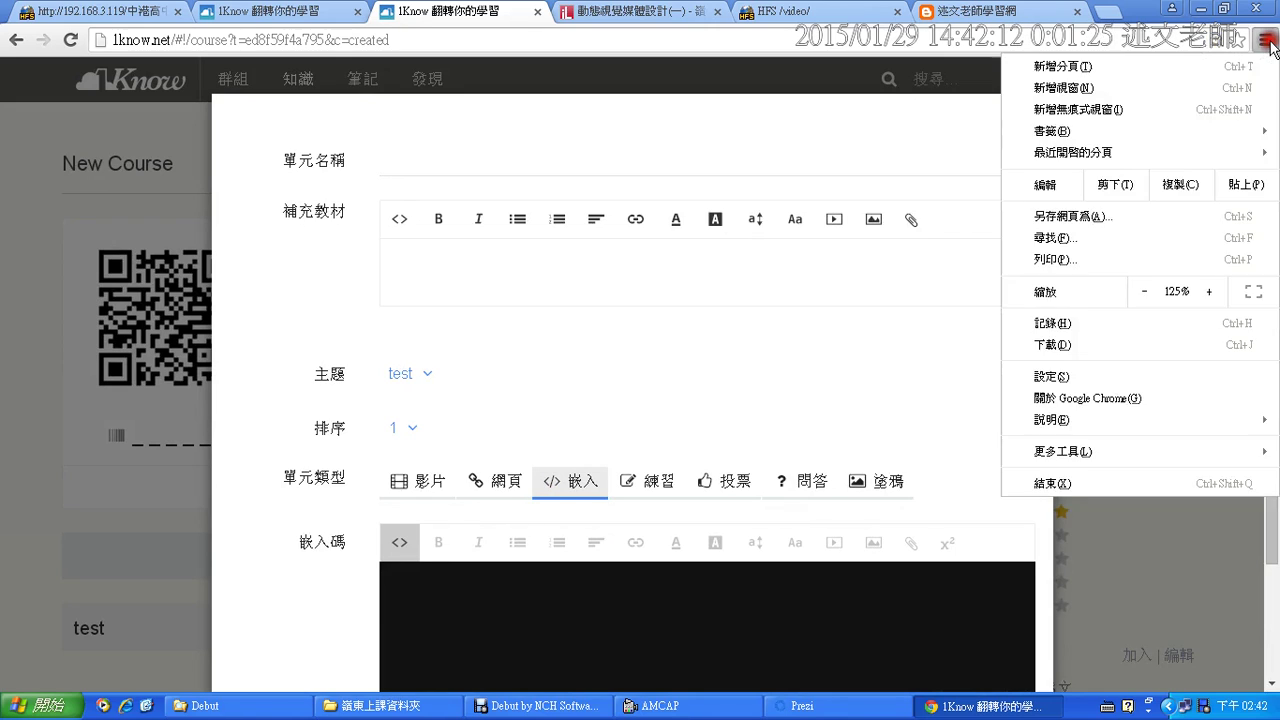
- Check the browser's page zoom setting and briefly view the 動態視覺媒體設計(一) course page before returning to the unit form
click(1265, 40)
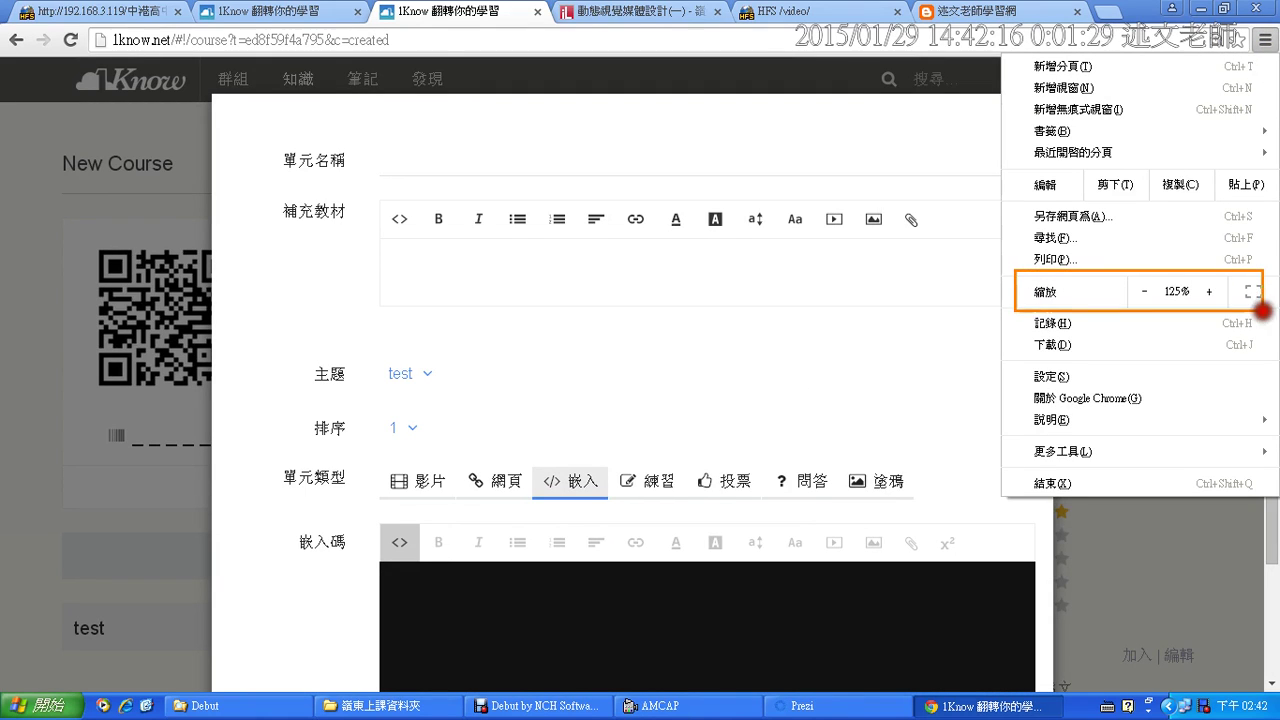
mouse_move(790, 297)
mouse_down()
mouse_move(791, 348)
mouse_move(849, 331)
mouse_move(845, 350)
mouse_move(898, 316)
mouse_move(921, 357)
mouse_move(996, 338)
mouse_up()
drag(987, 328, 987, 348)
mouse_move(1075, 330)
mouse_down()
mouse_move(1100, 328)
mouse_move(1085, 364)
mouse_up()
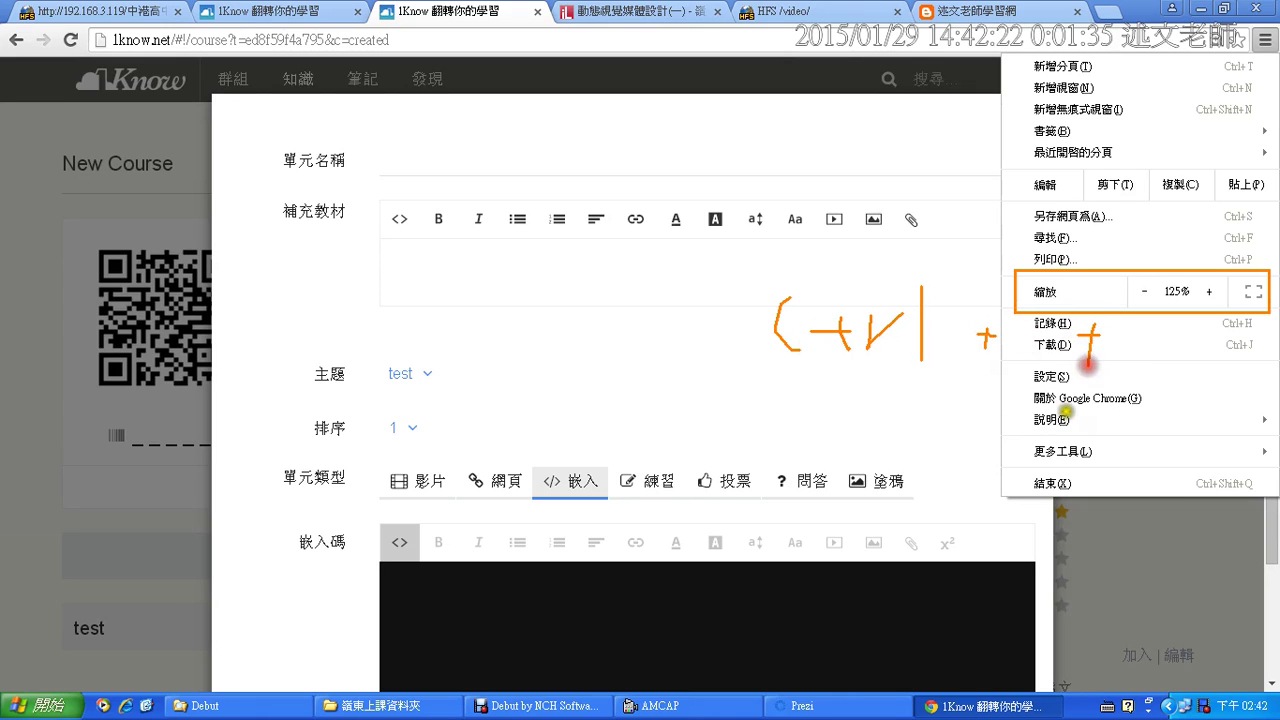
drag(1060, 410, 1110, 408)
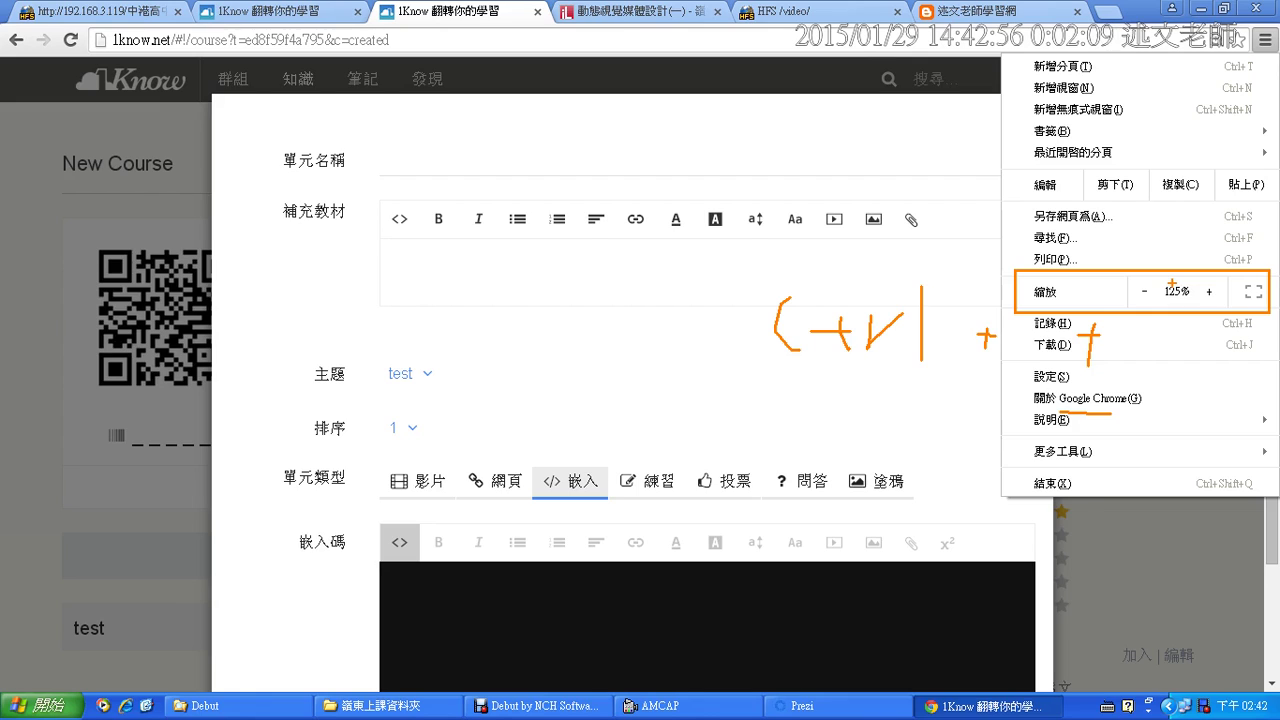
key(Escape)
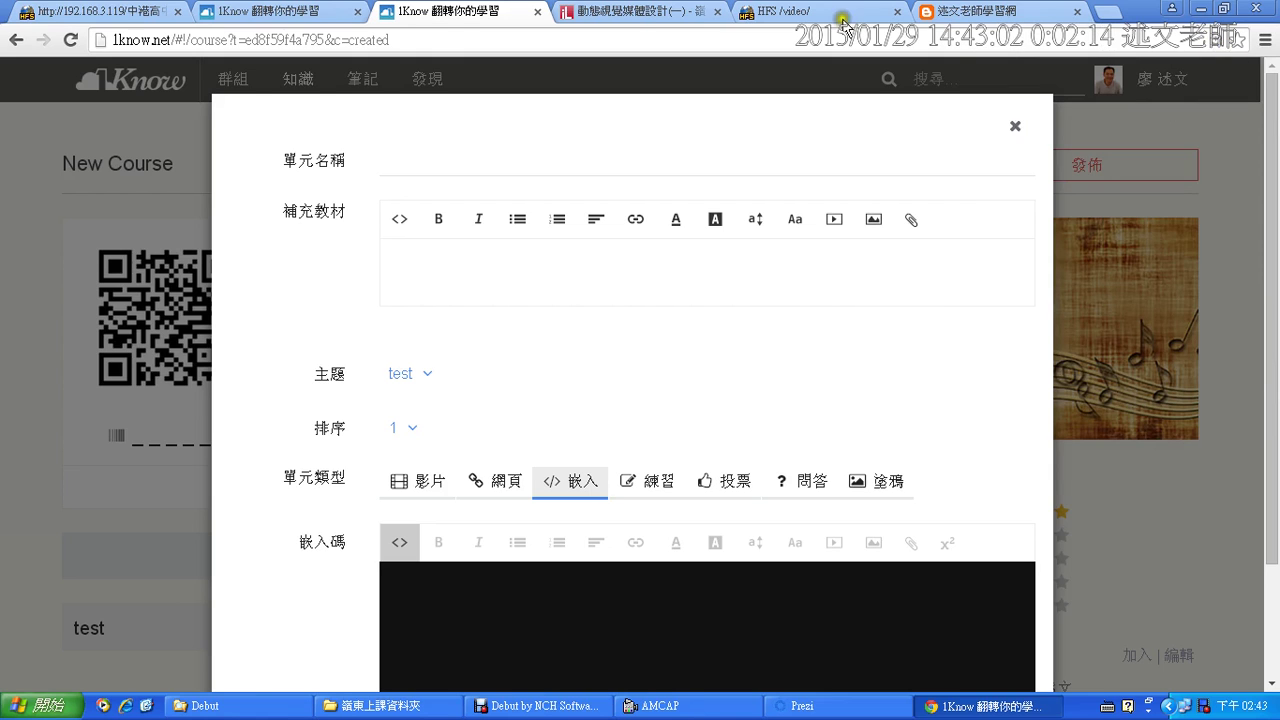
click(636, 13)
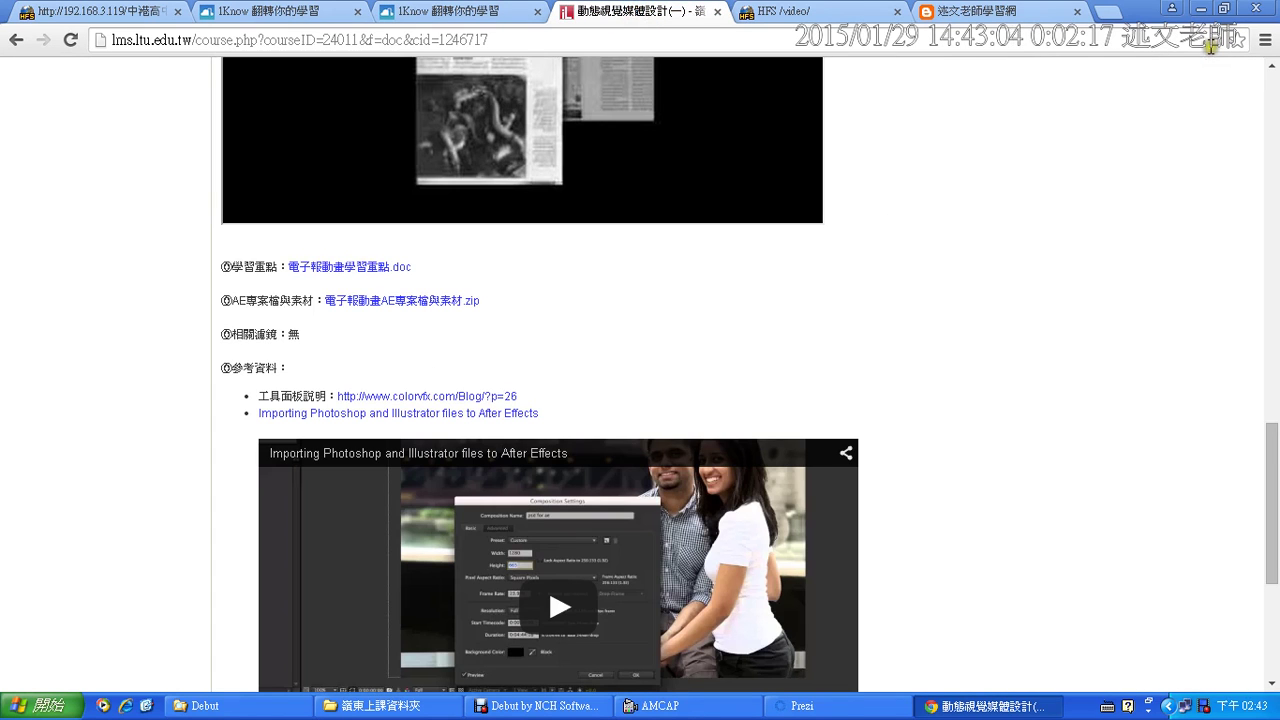
click(488, 11)
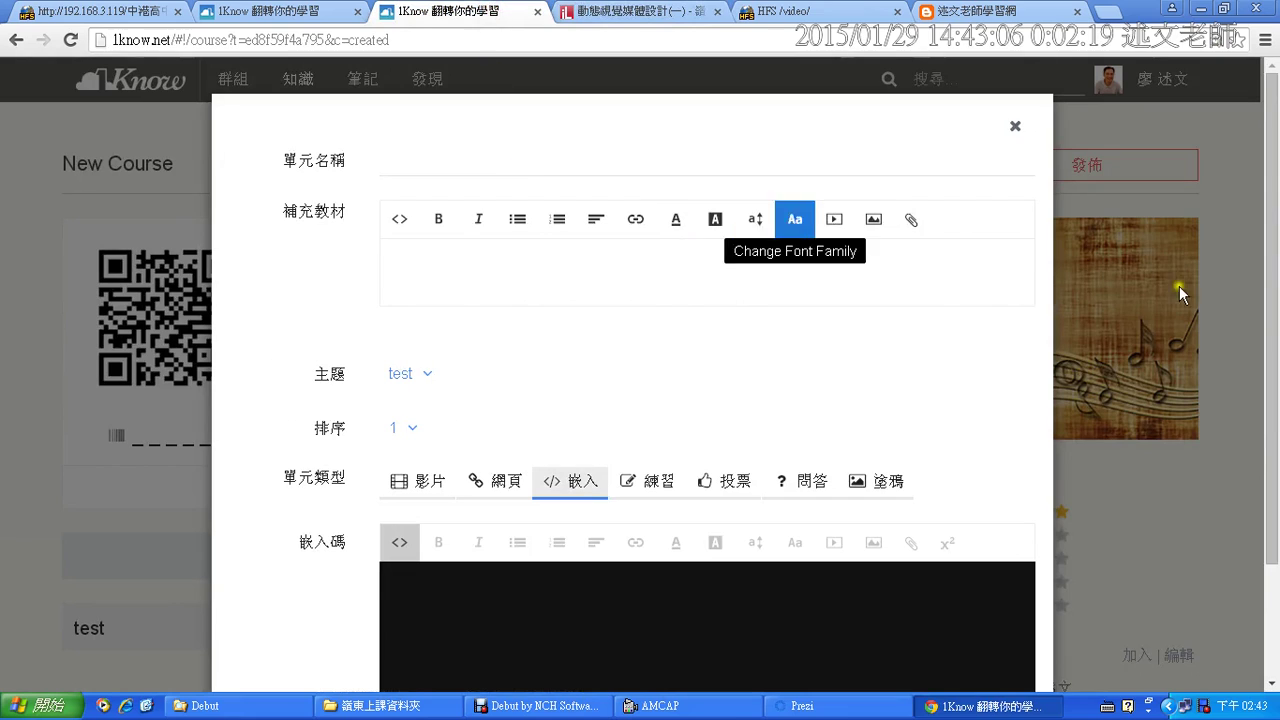
- Reduce the page zoom by one level and switch the 嵌入碼 editor from HTML source to visual editing
key(ctrl+minus)
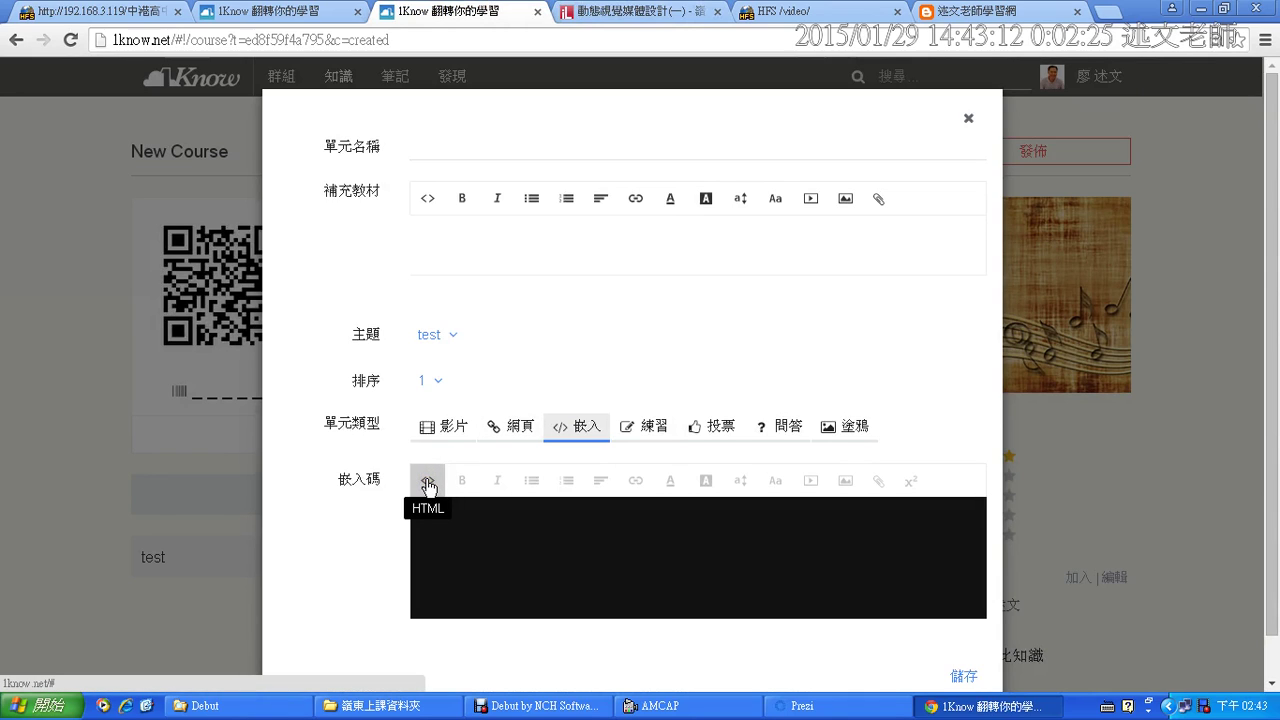
click(447, 567)
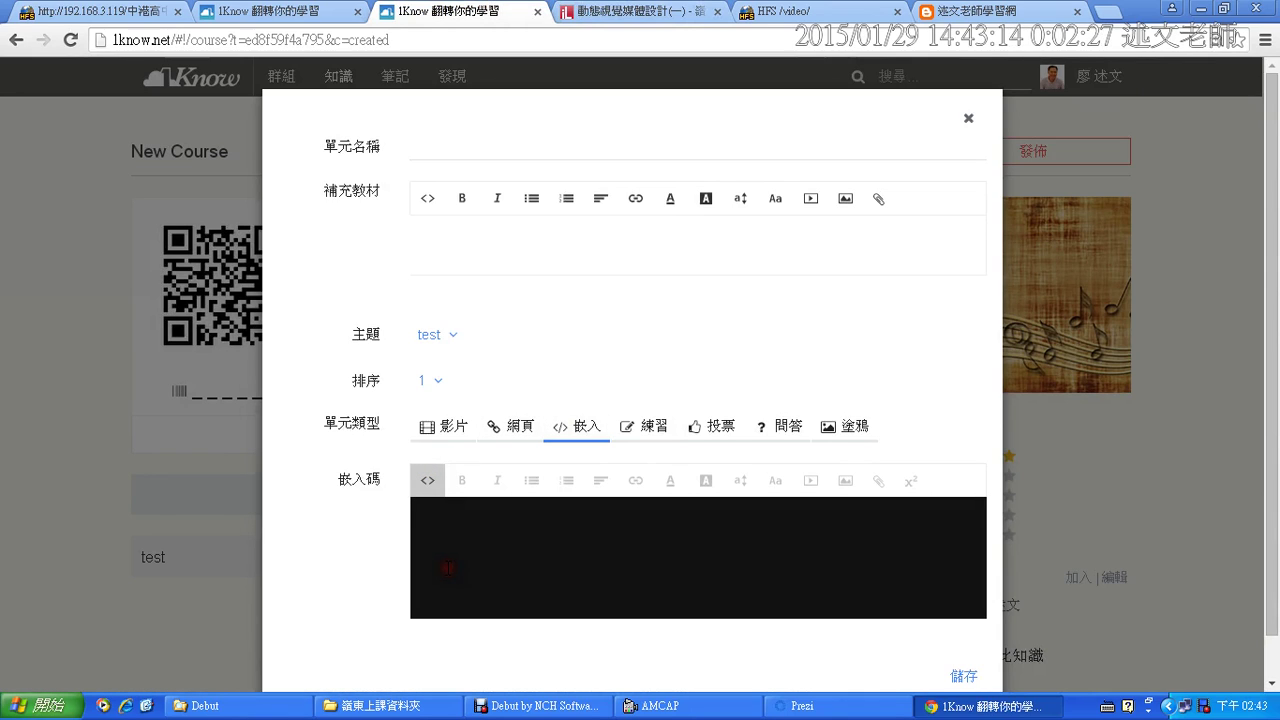
click(427, 481)
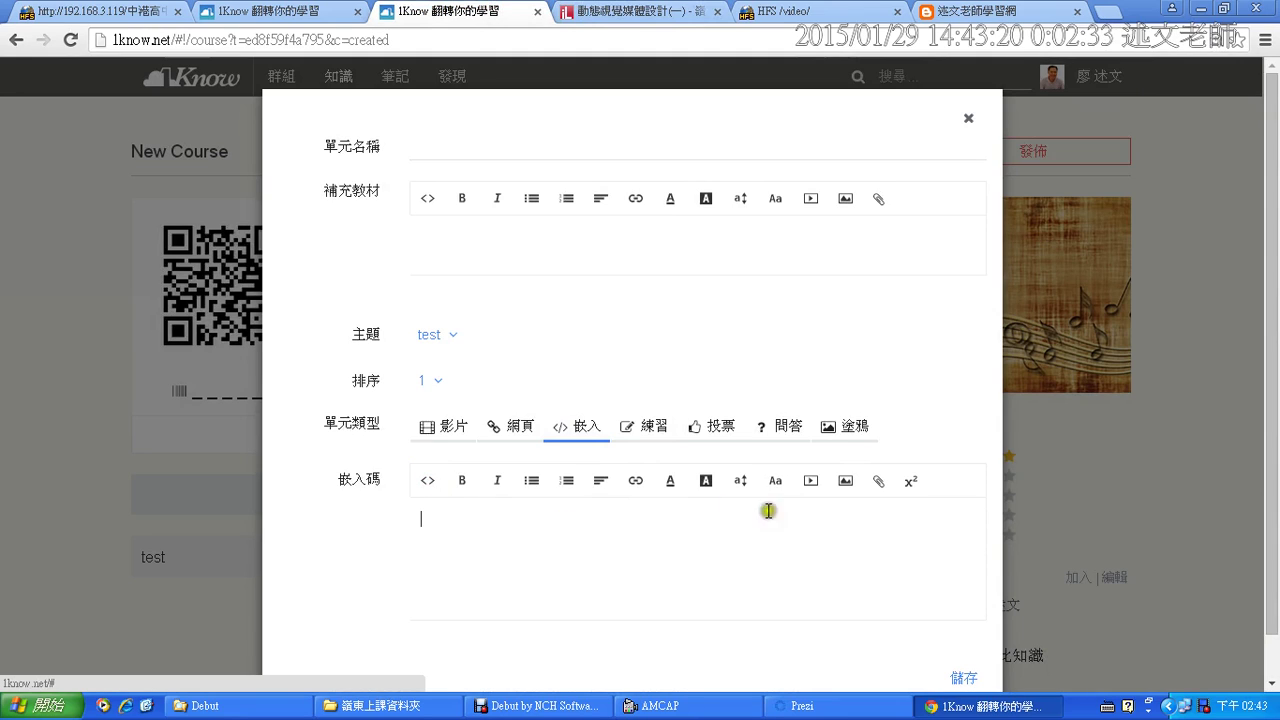
- Start attaching a file to the 嵌入碼 content with Google Drive as the source
click(878, 486)
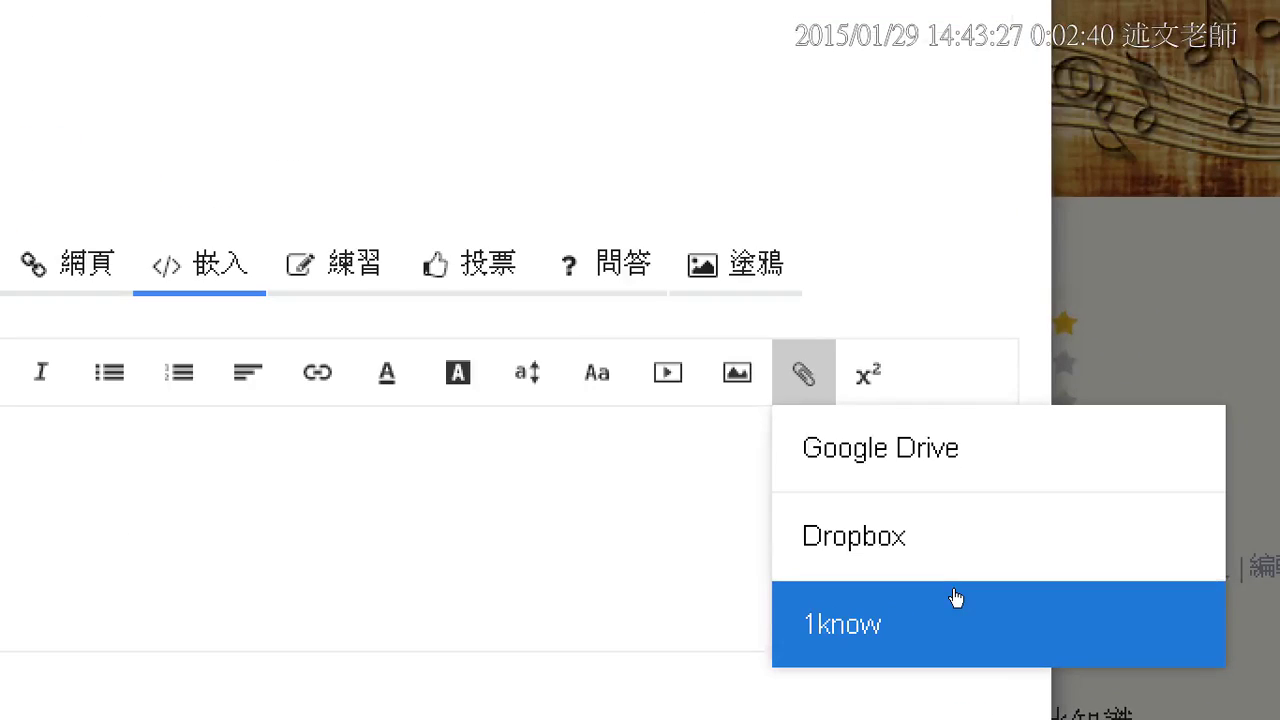
click(956, 600)
drag(968, 625, 1060, 578)
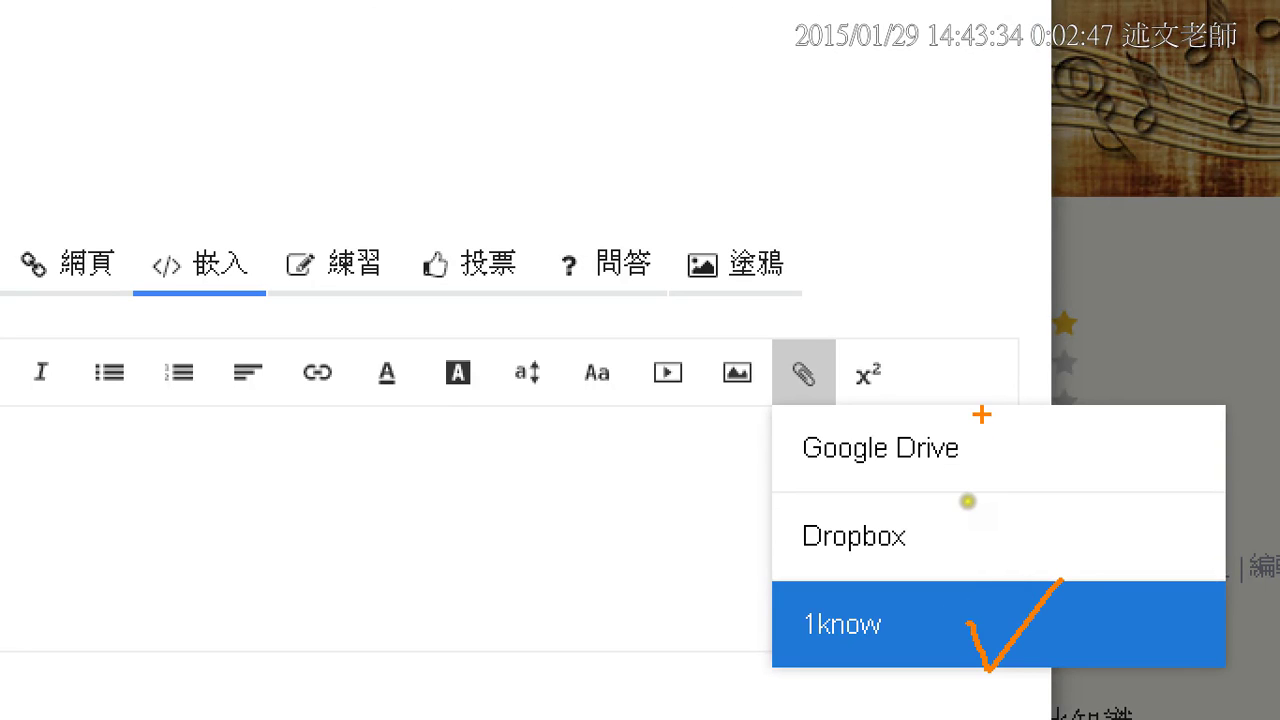
mouse_move(1025, 440)
mouse_down()
mouse_move(1033, 449)
mouse_move(1097, 390)
mouse_up()
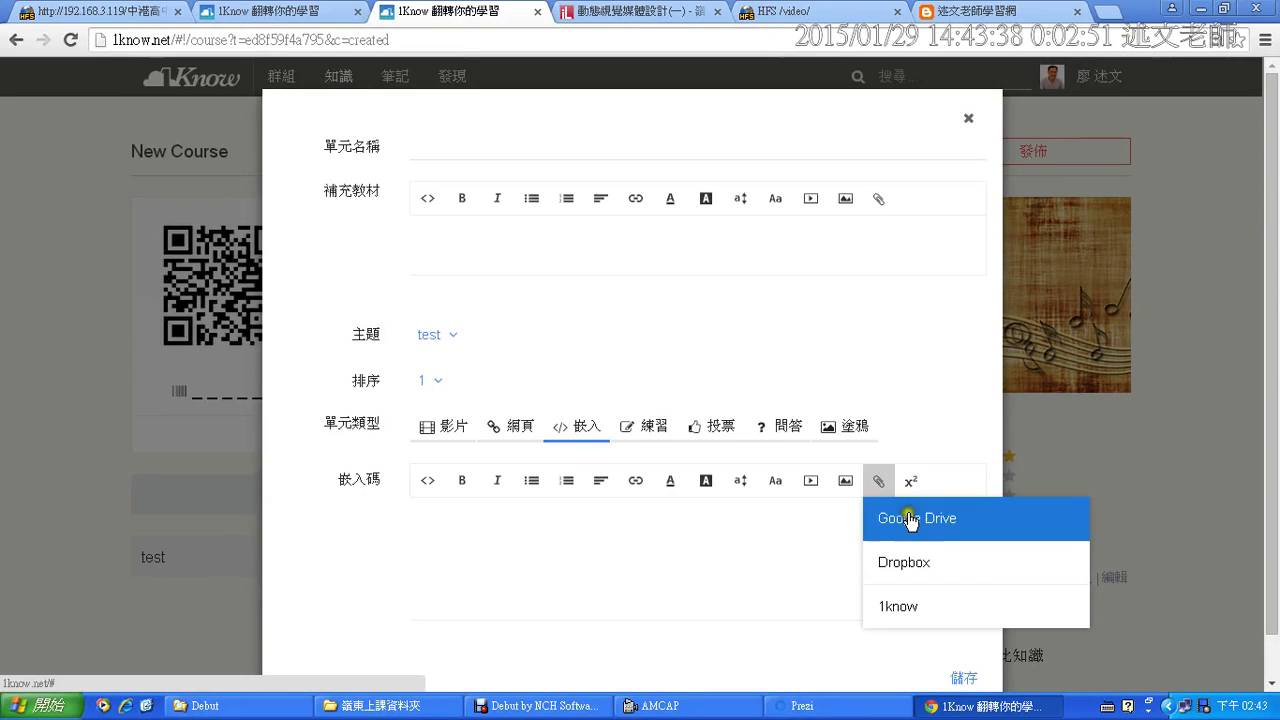
click(872, 447)
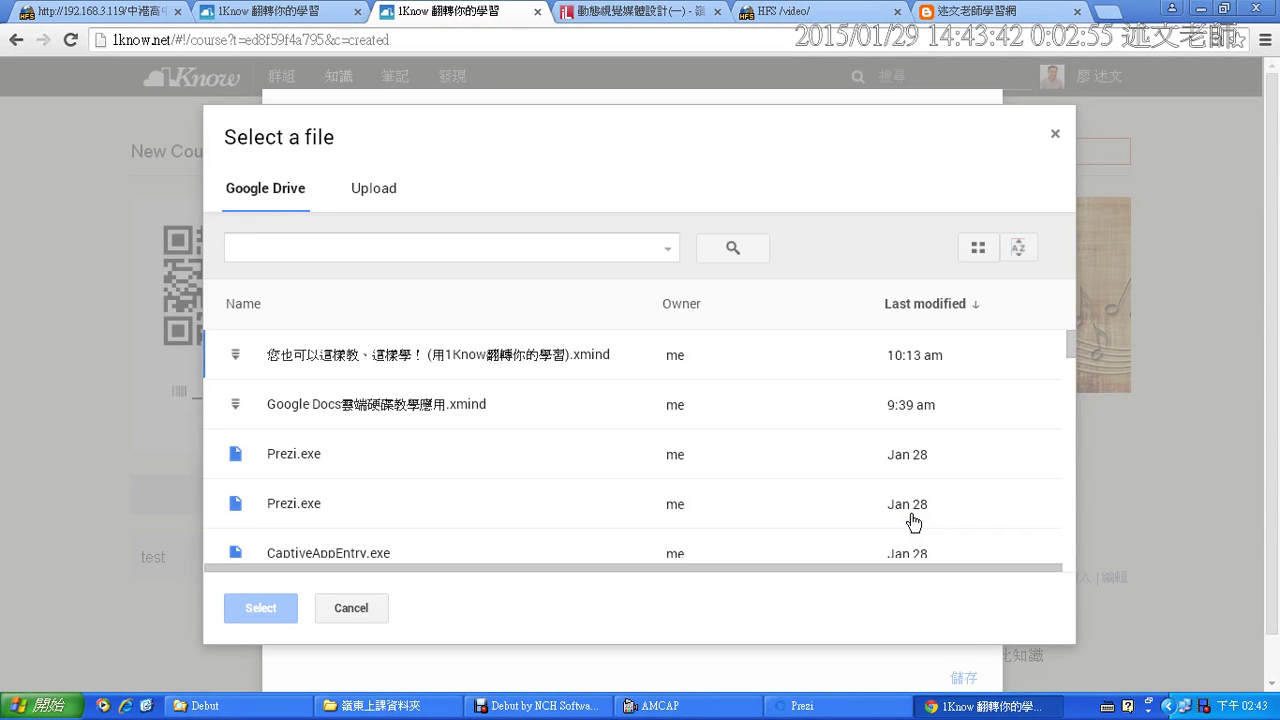
- Look at the file picker's Upload option and return to the Google Drive file list
click(309, 249)
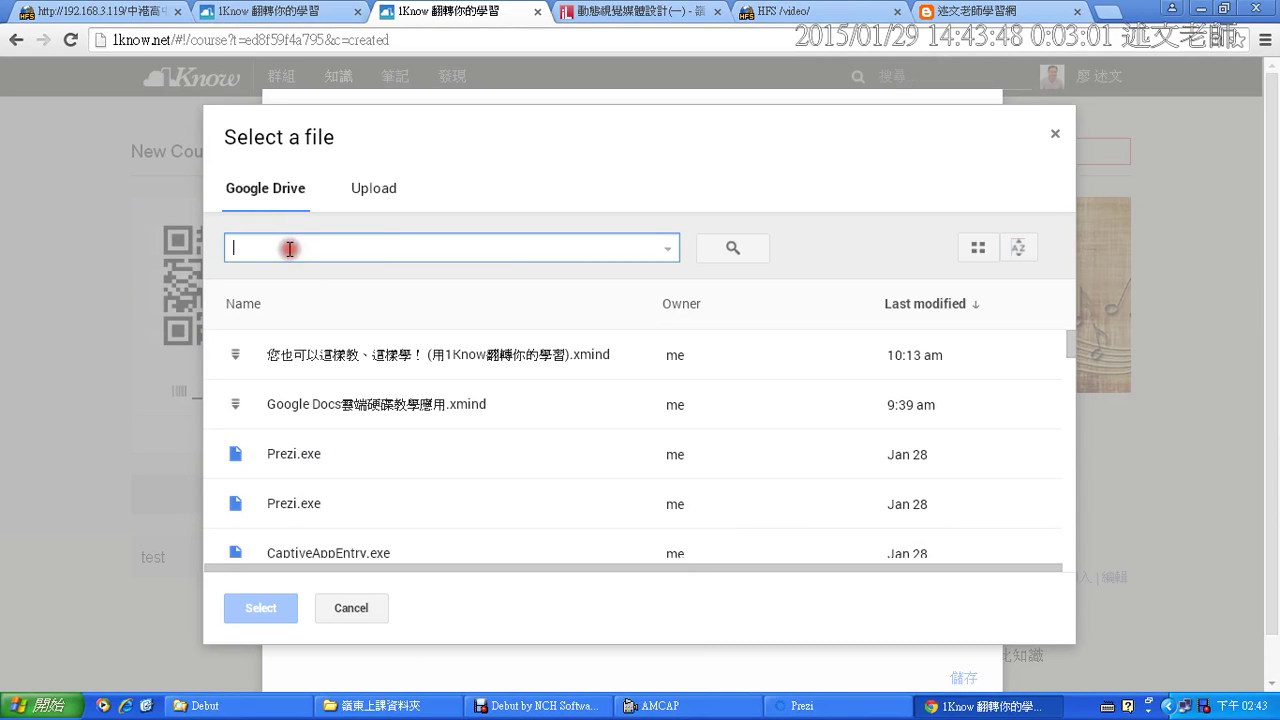
click(372, 189)
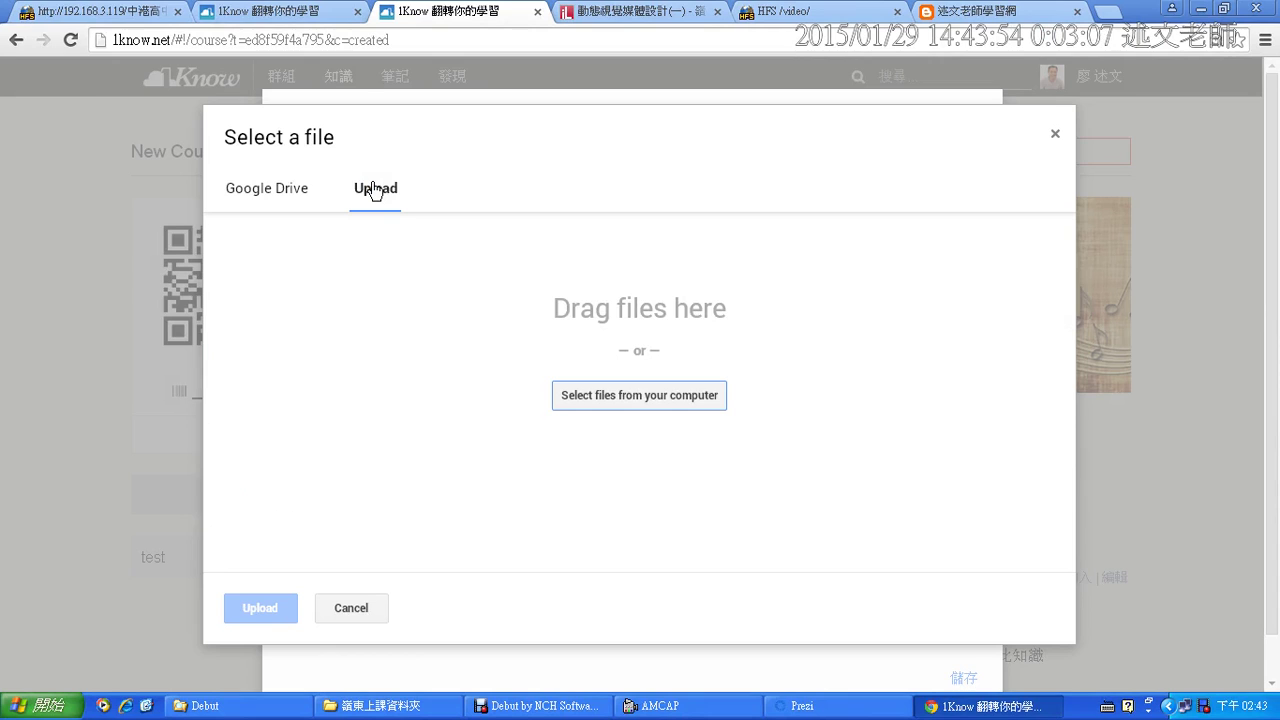
click(265, 192)
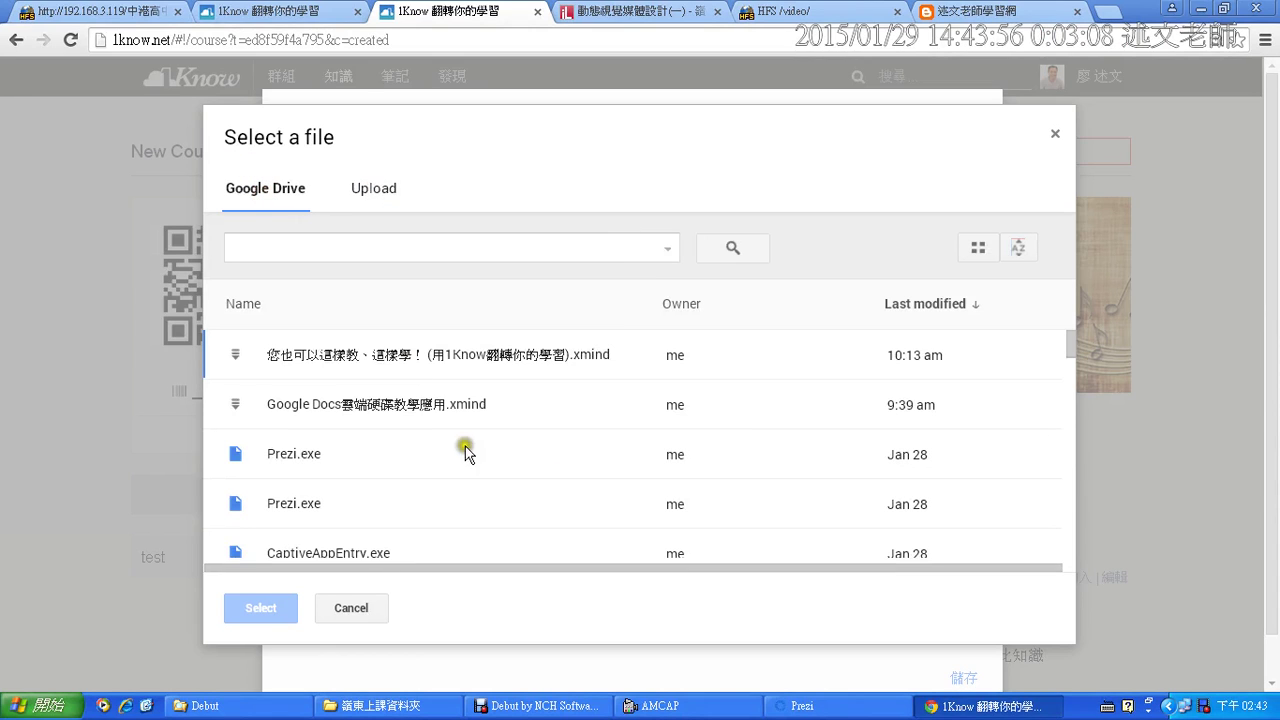
- Attach the Word file 您也可以這樣教、這樣學！(用1Know翻轉你的學習)課程大綱.doc from Google Drive to the 嵌入碼 content
scroll(620, 446, down, 5)
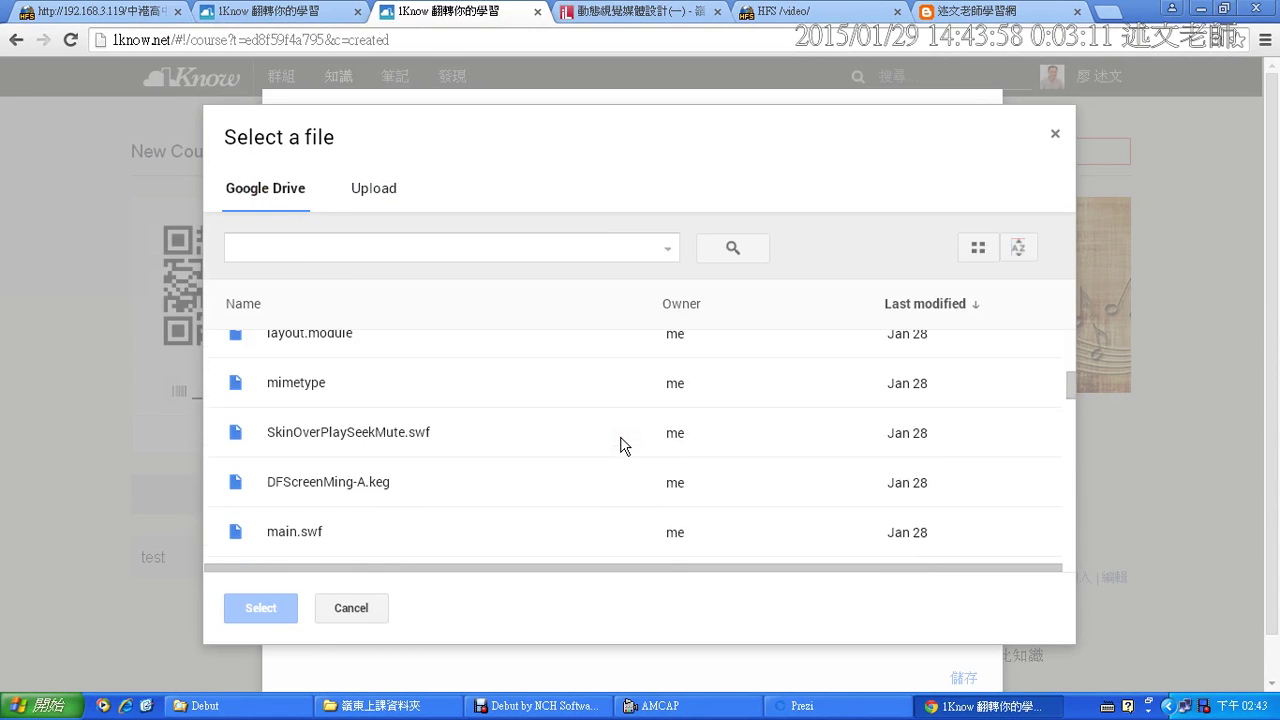
scroll(620, 446, down, 10)
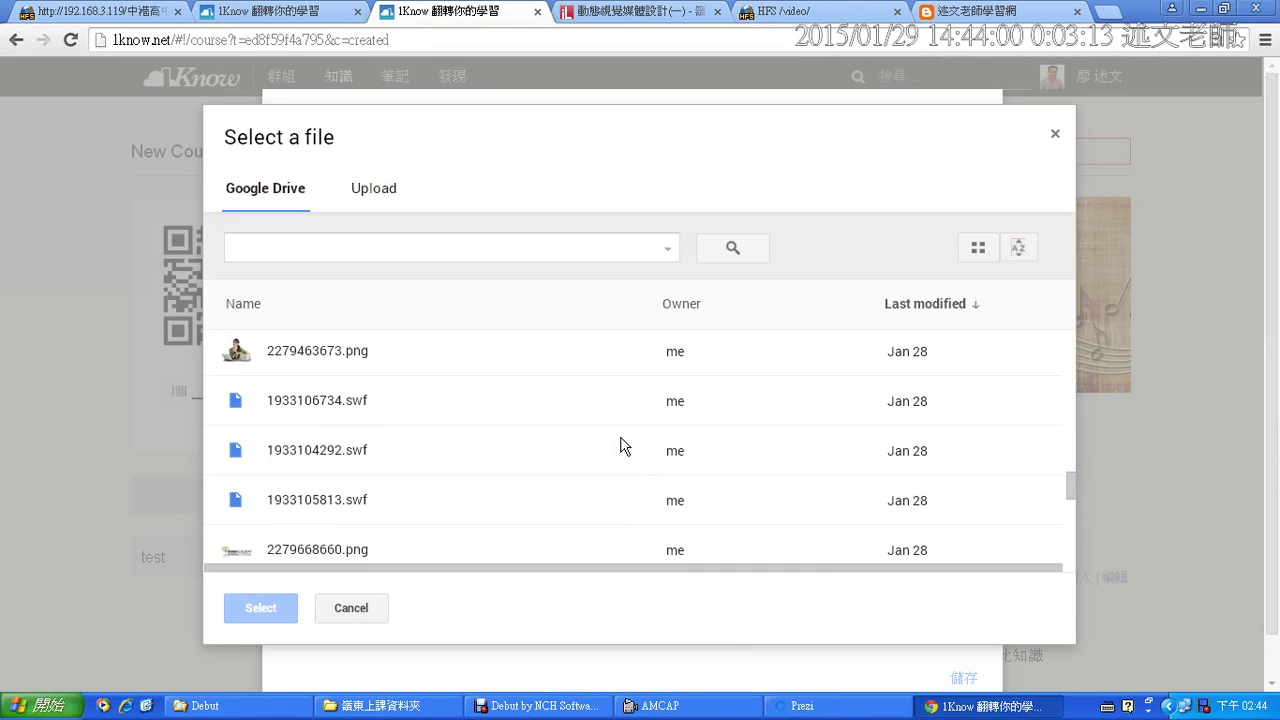
scroll(620, 446, down, 5)
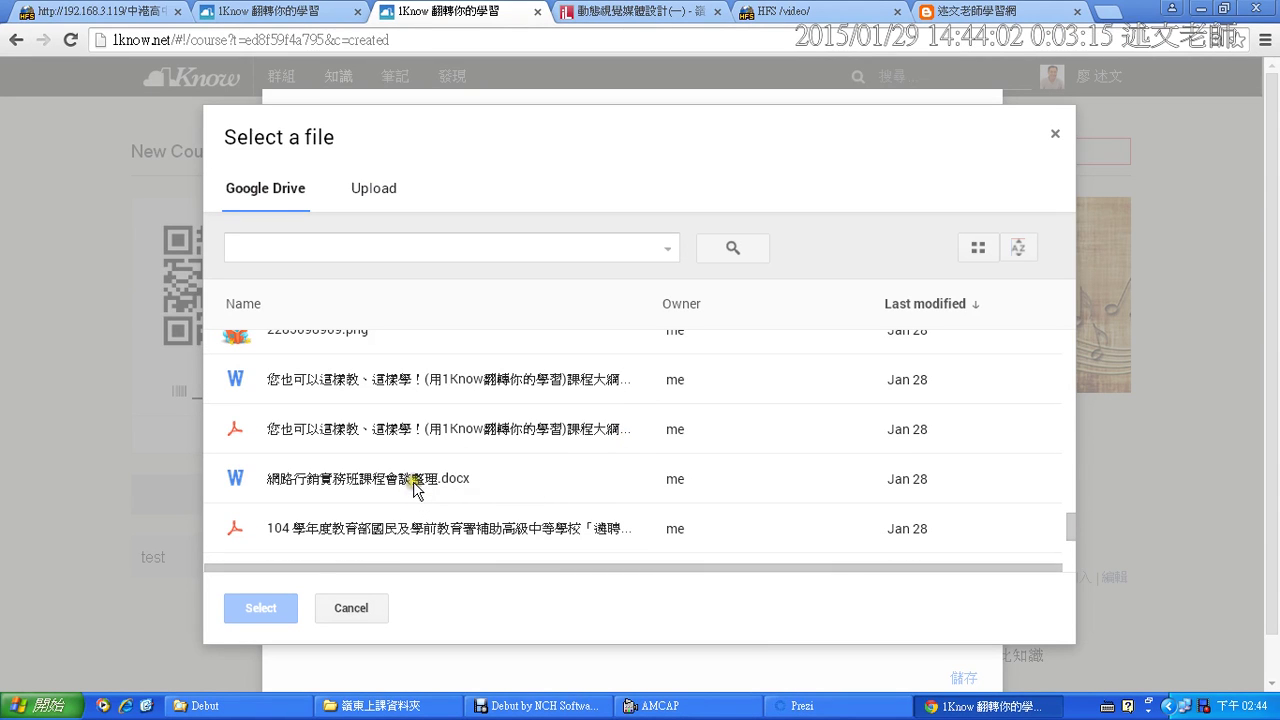
click(430, 378)
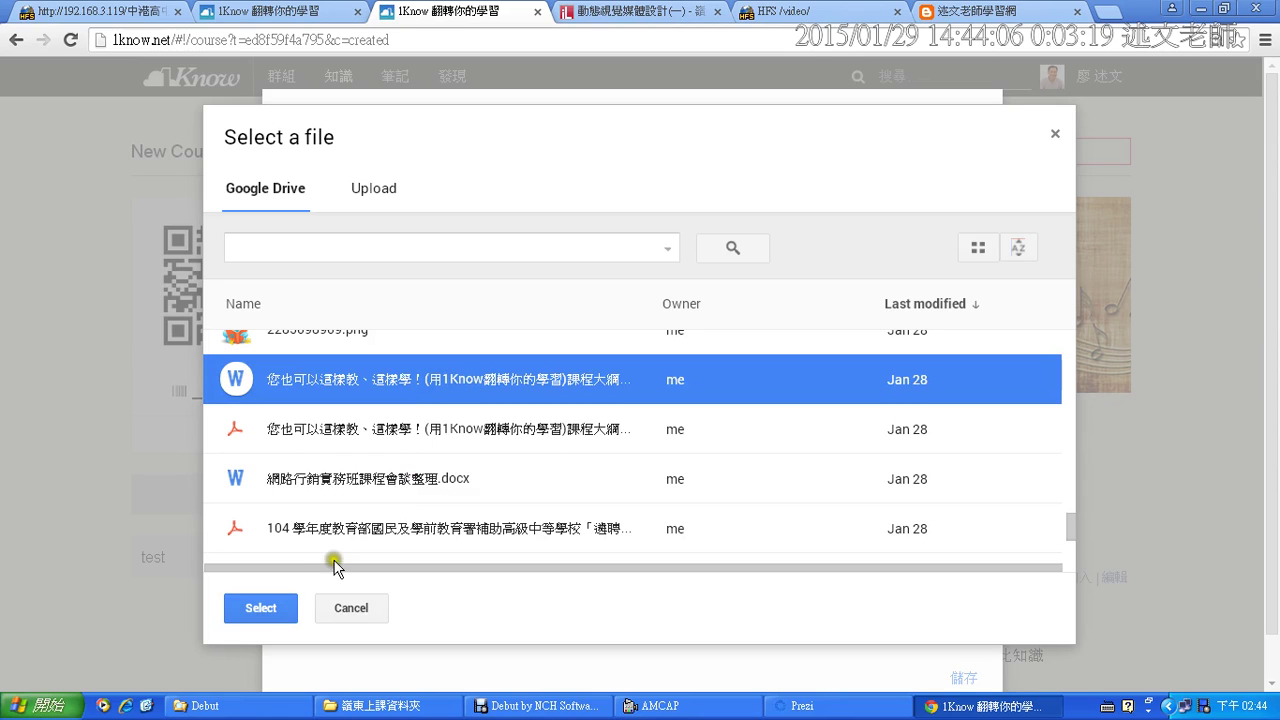
click(268, 608)
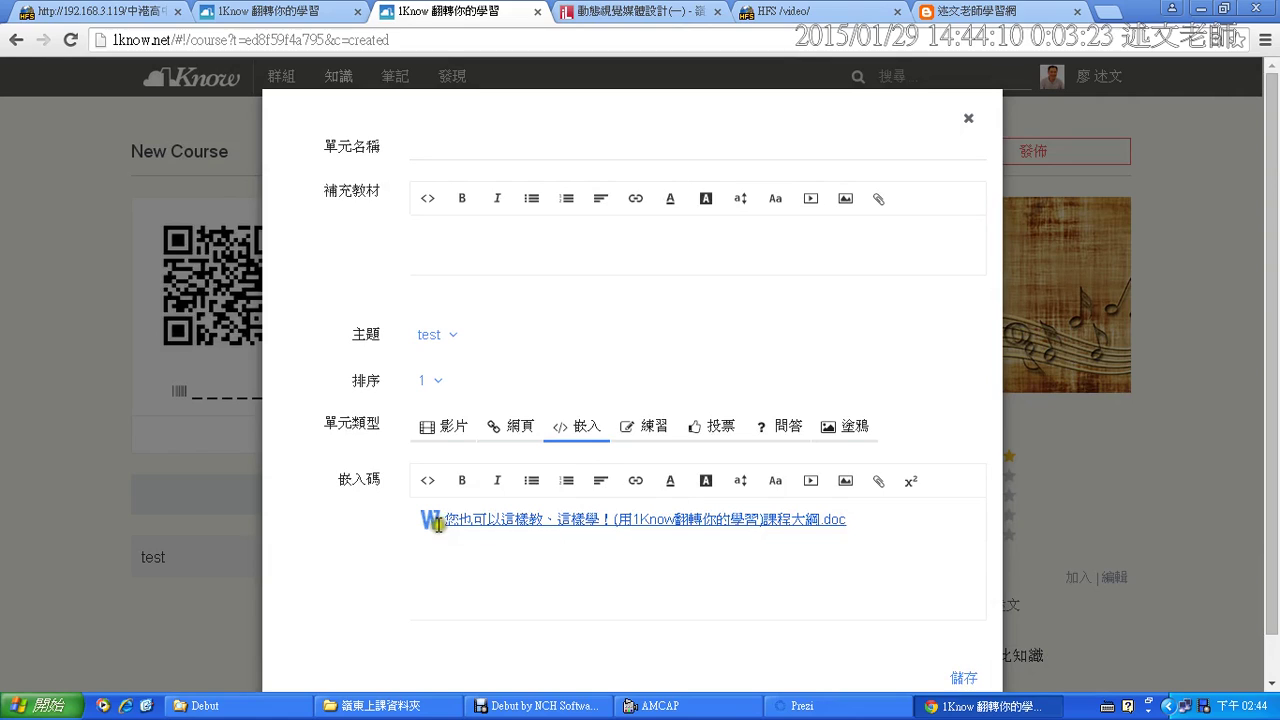
click(622, 562)
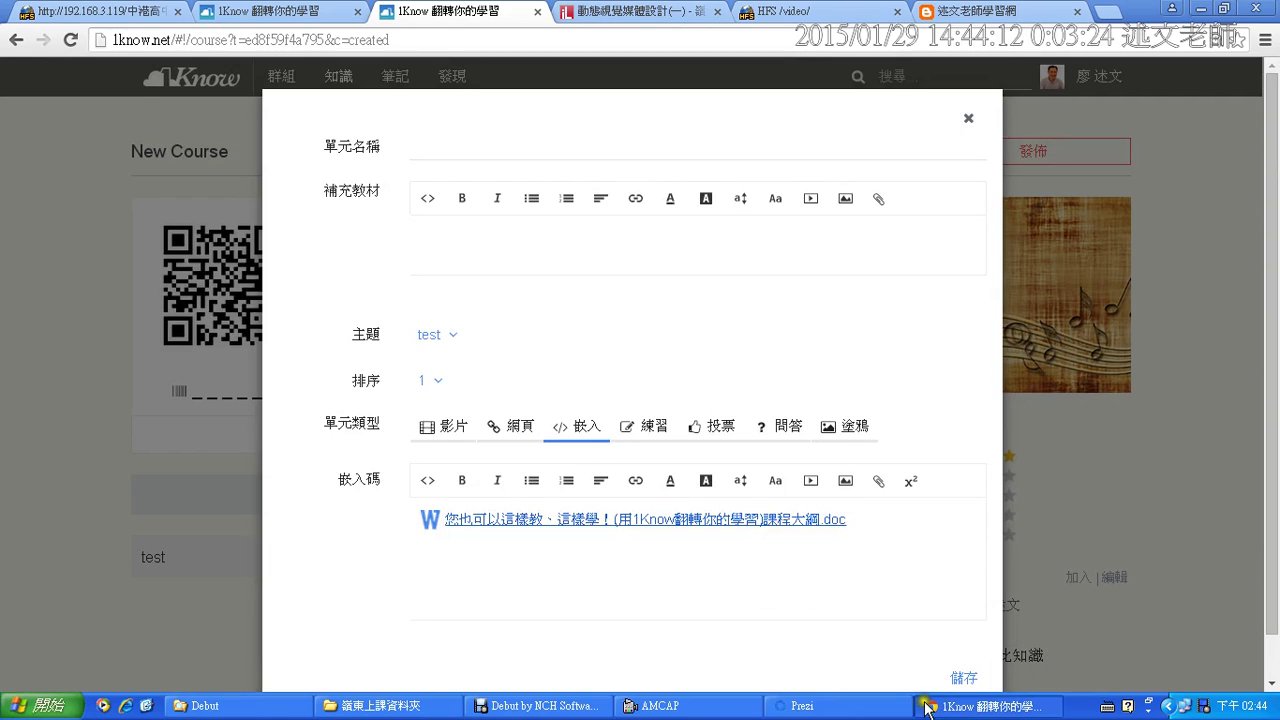
- Set the 單元名稱 to "test" and save the new embedded unit
click(964, 680)
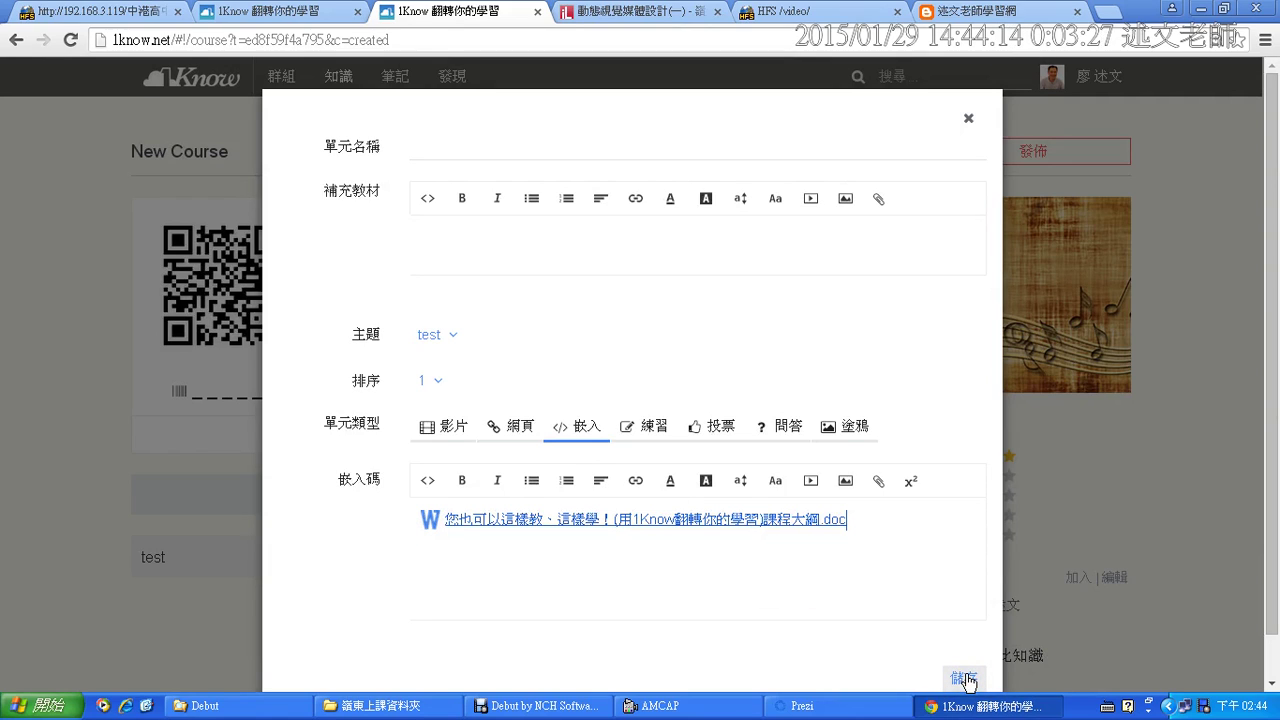
click(606, 150)
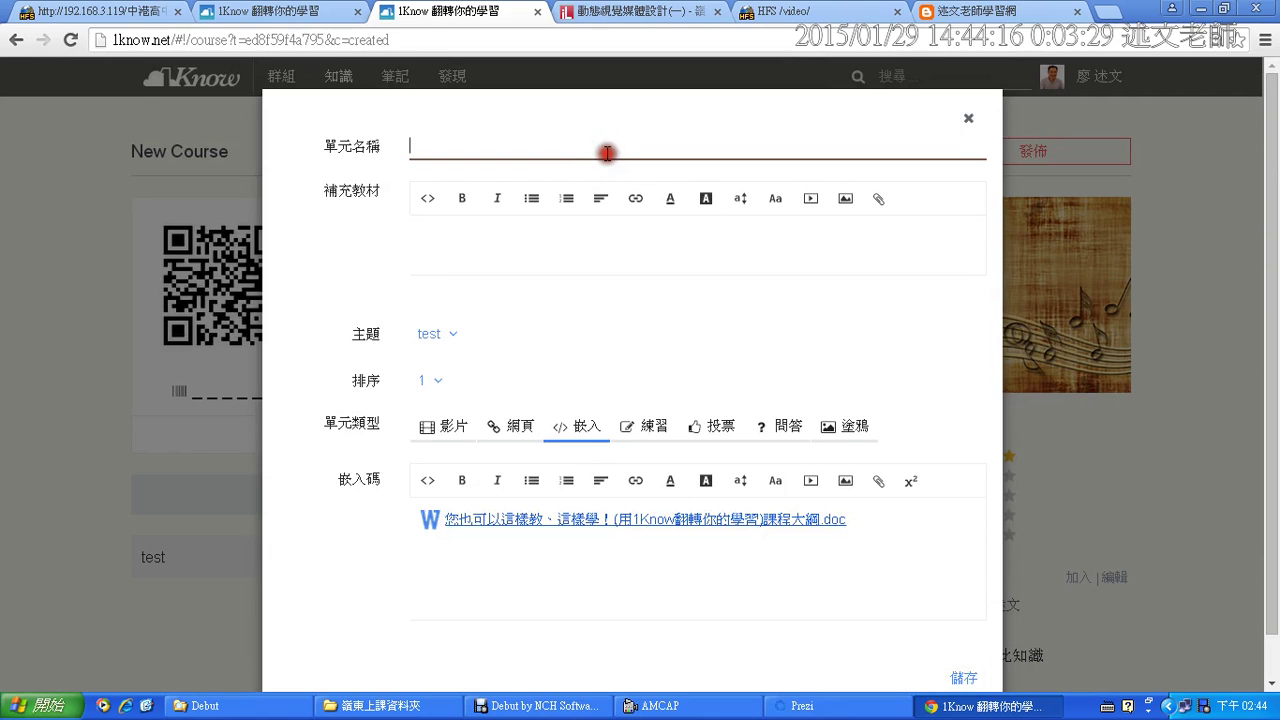
text(test)
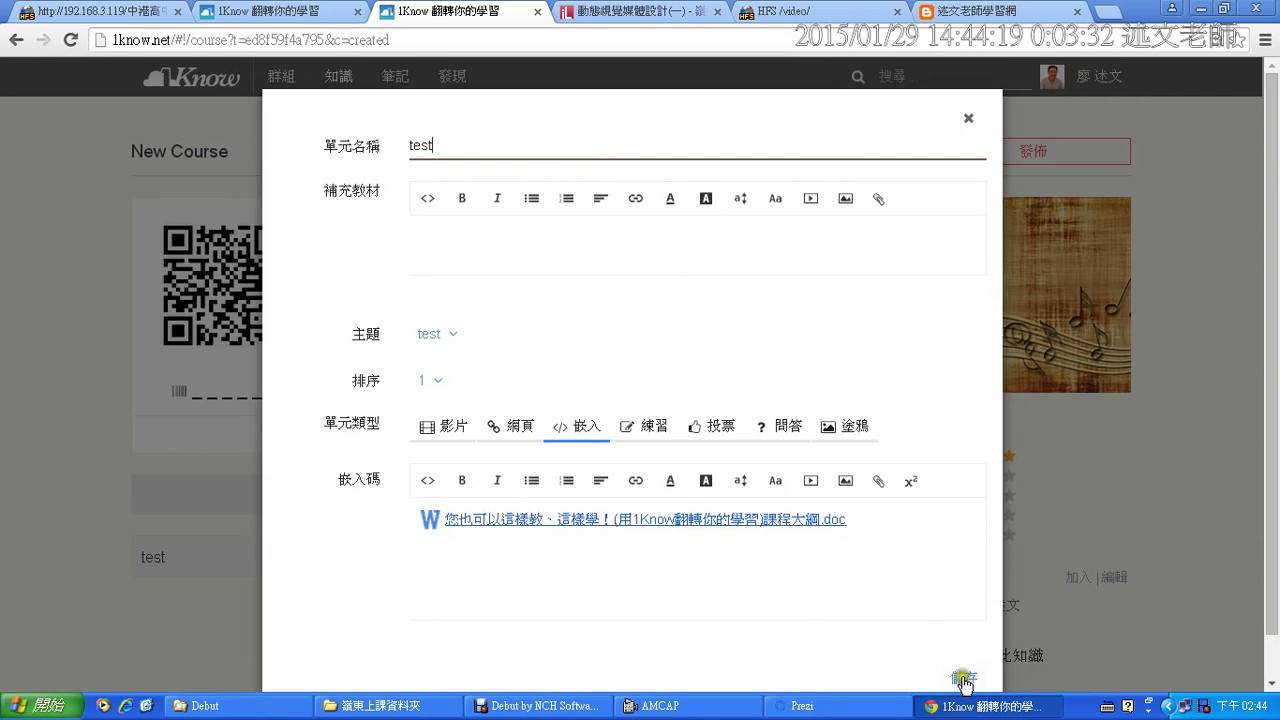
click(962, 678)
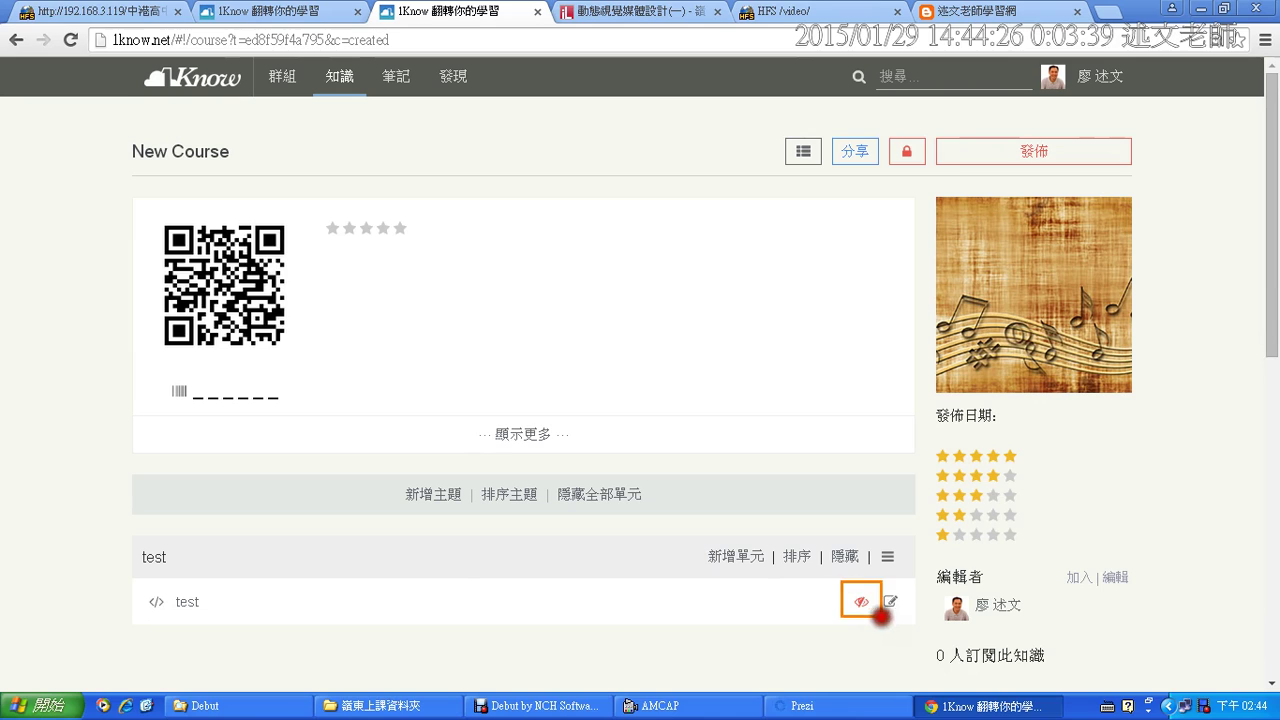
- Preview the test unit, open its attached 課程大綱.doc link, and close both the document and the preview
click(190, 604)
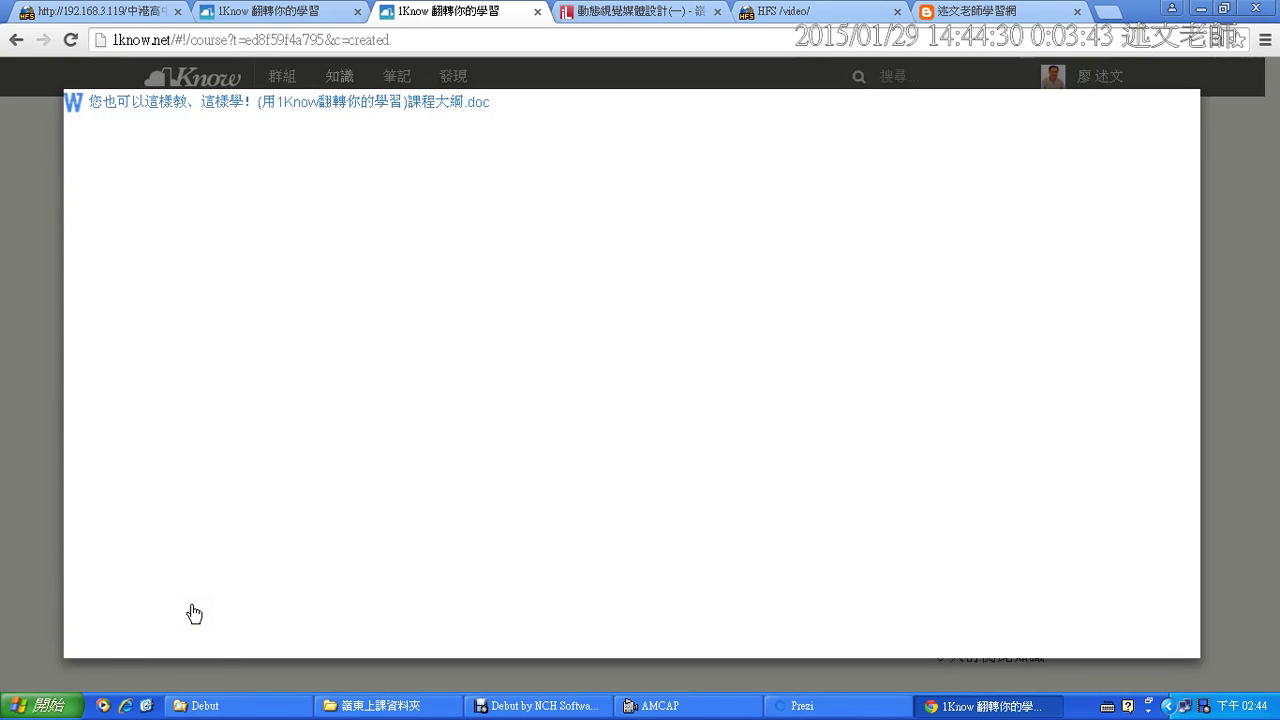
click(224, 103)
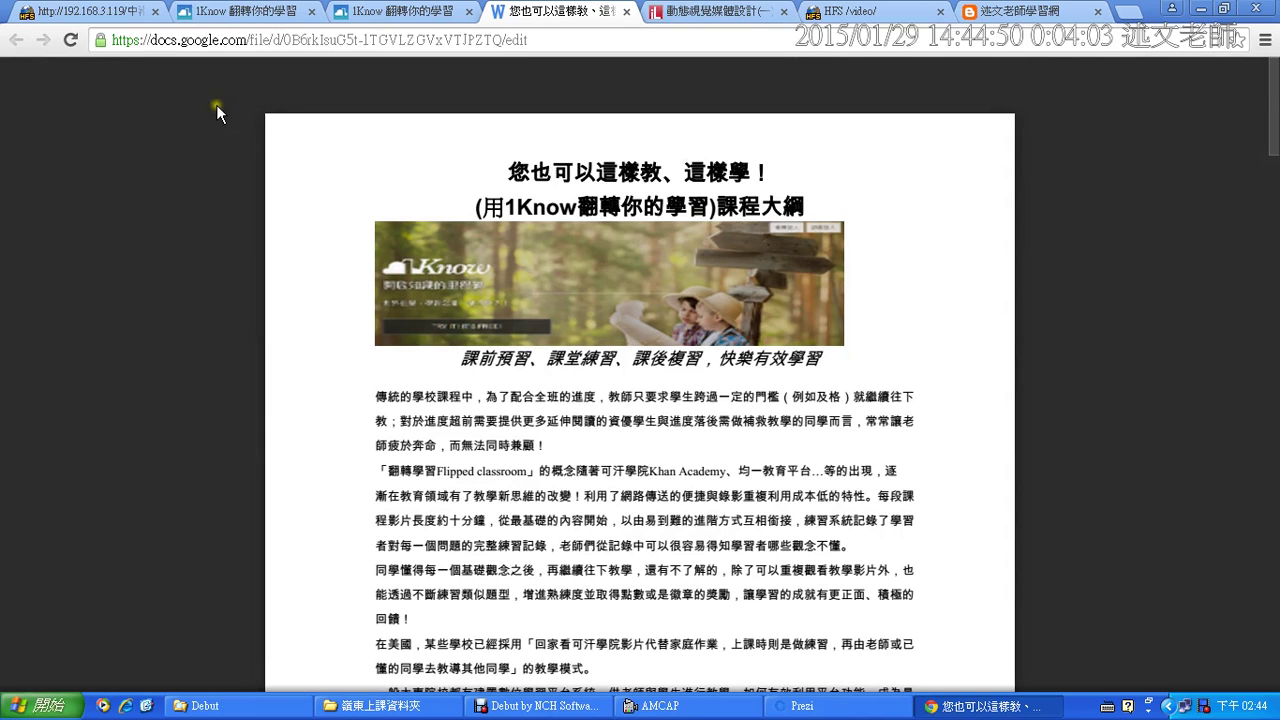
click(623, 13)
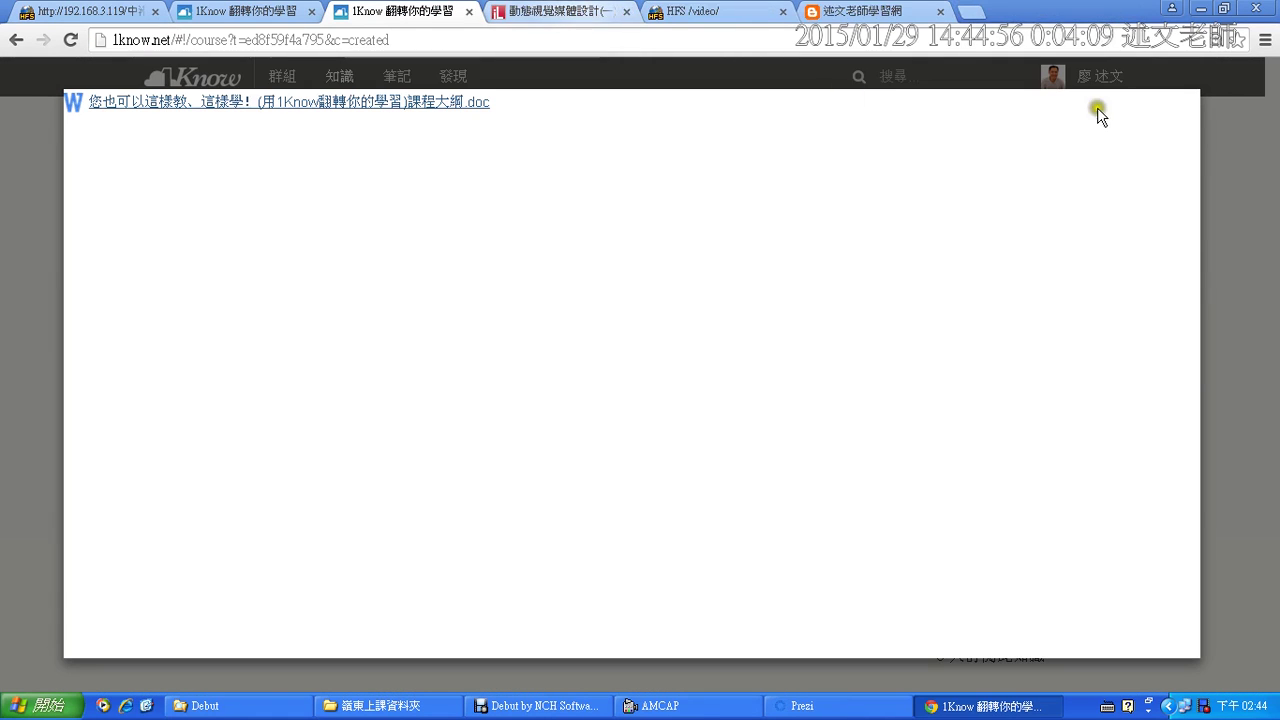
click(1259, 157)
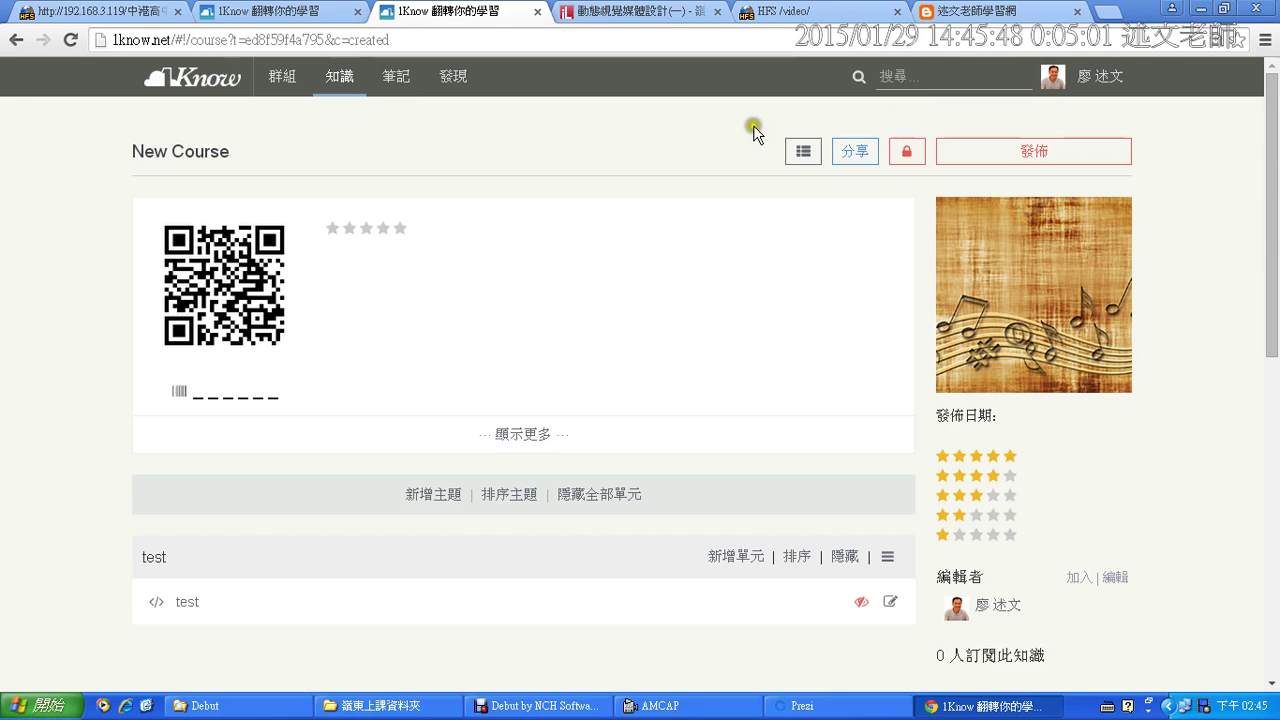
- Preview the test unit again to examine its content area below the file link, and close the preview
click(189, 604)
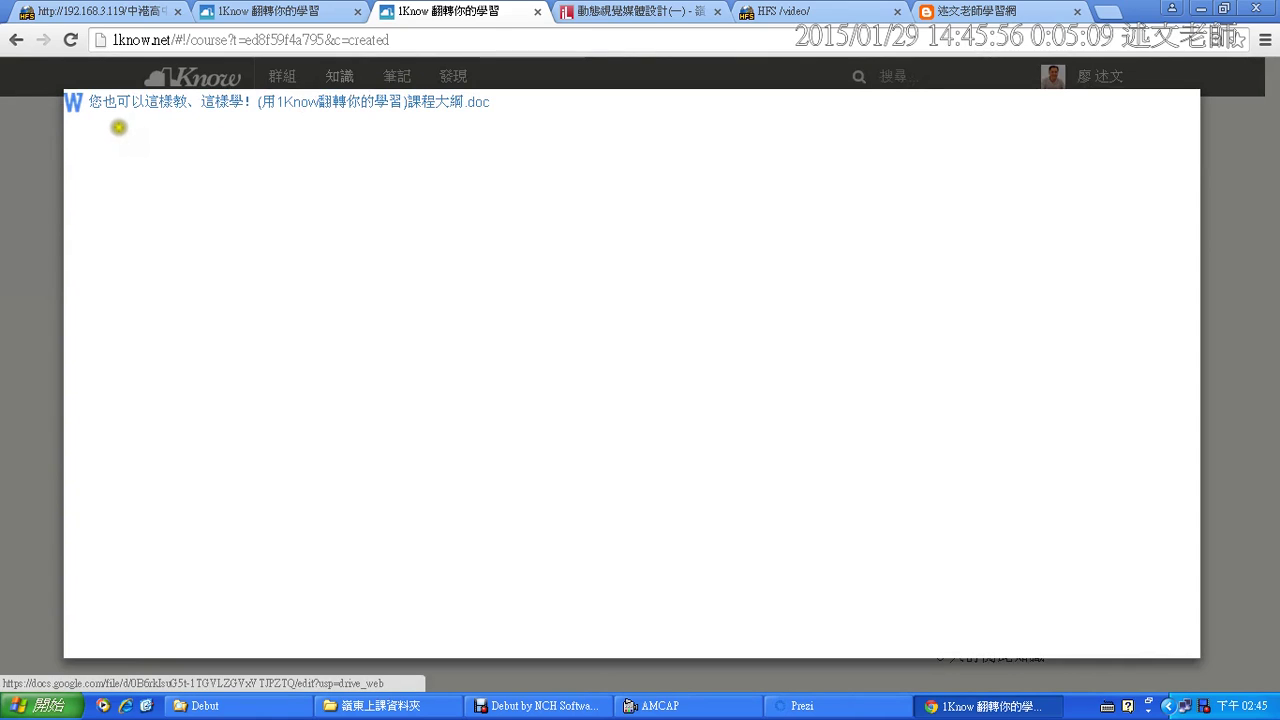
mouse_move(116, 125)
mouse_down()
mouse_move(443, 443)
mouse_move(1064, 633)
mouse_up()
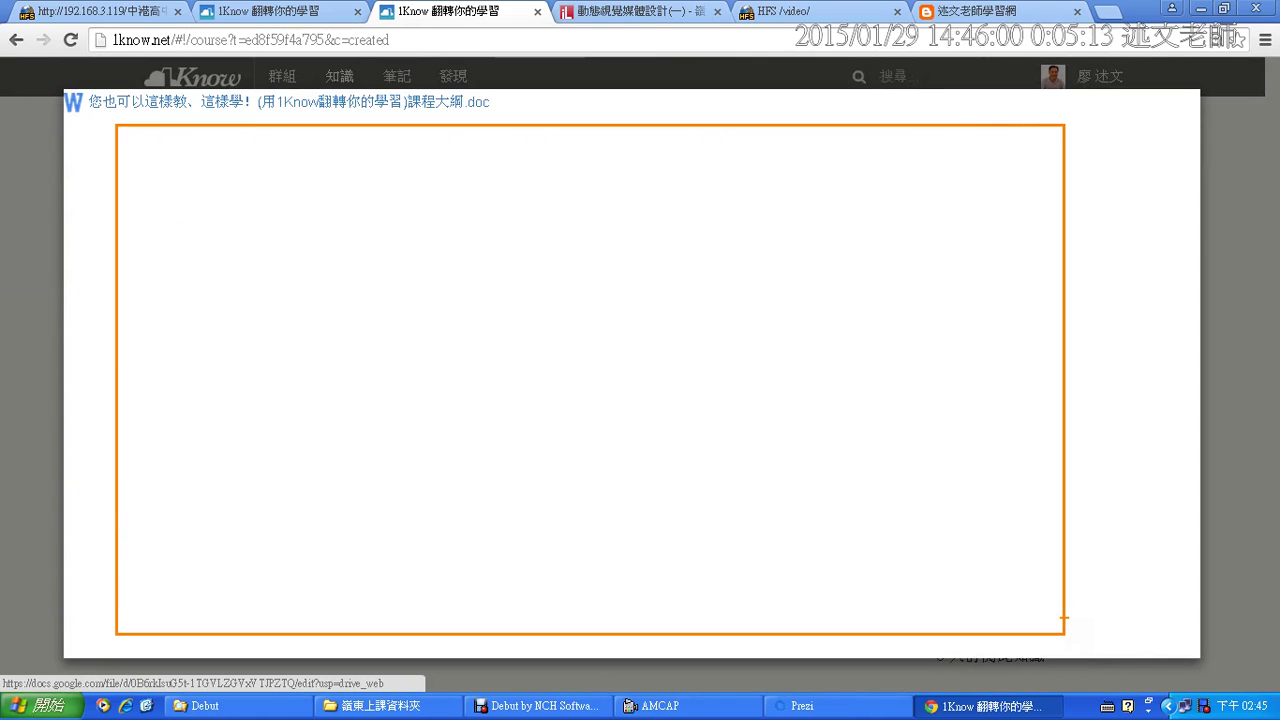
click(166, 149)
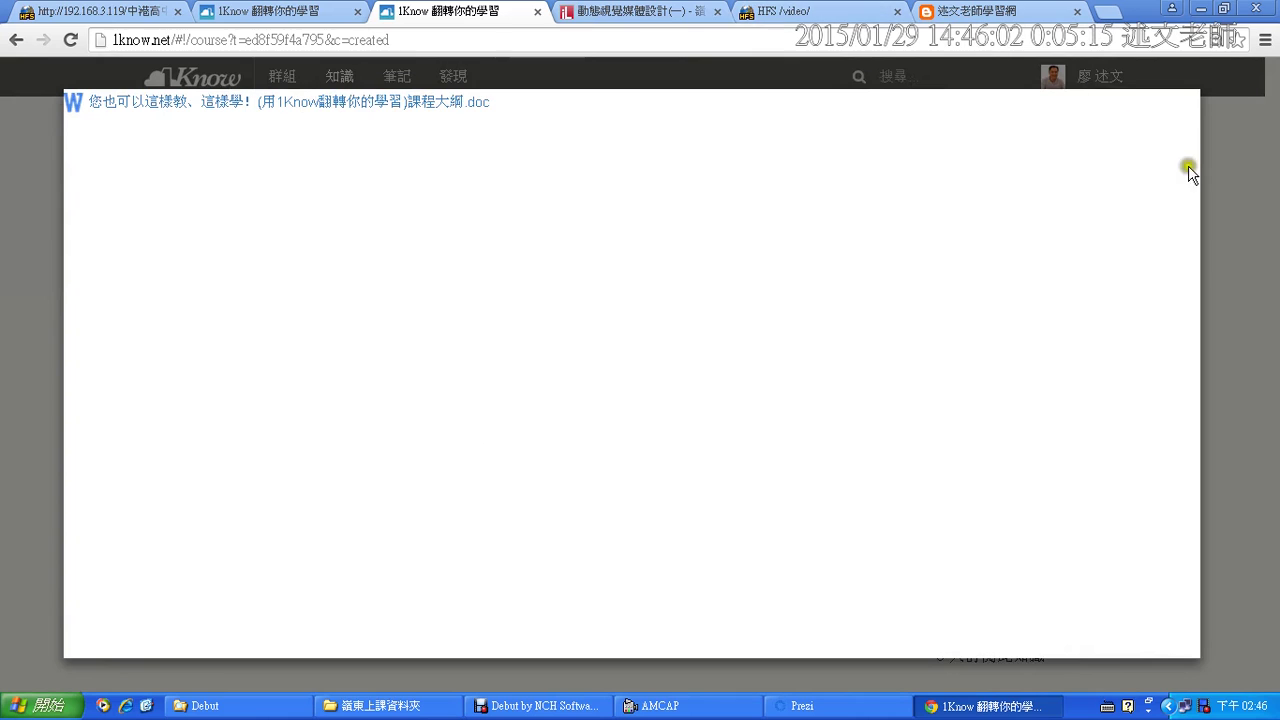
right_click(1230, 188)
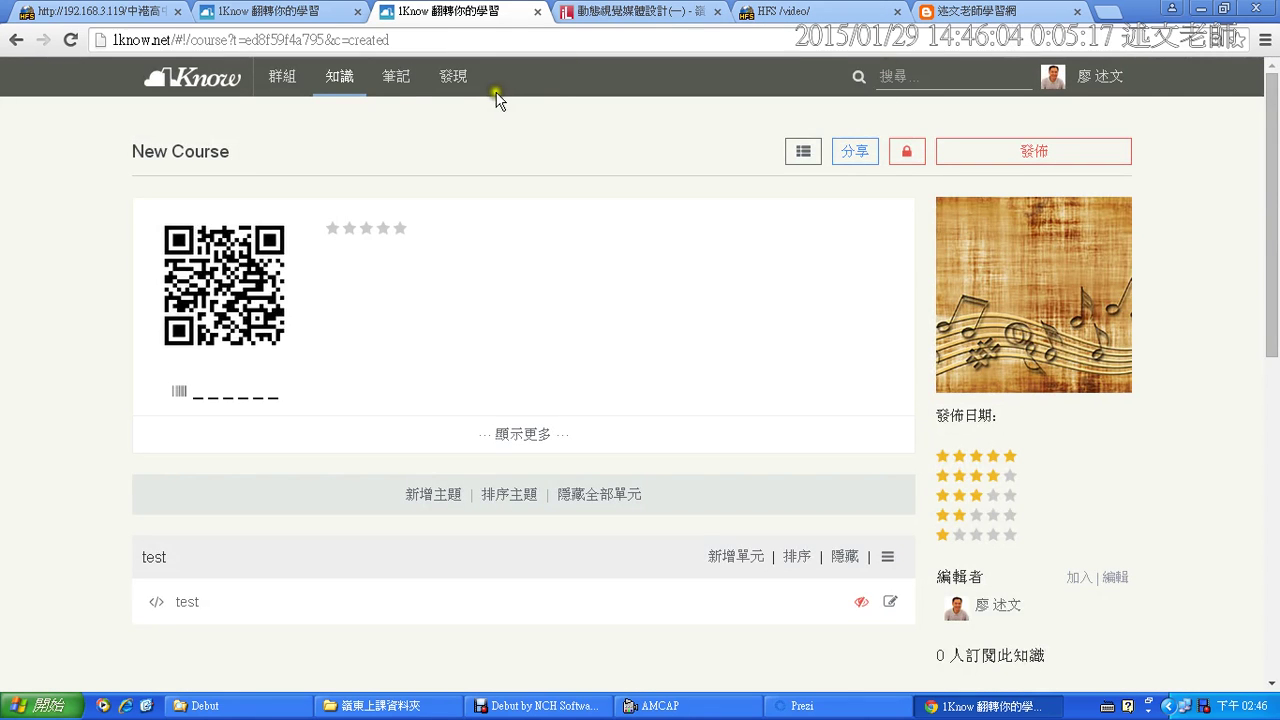
- Open the 活動 list of the group 您也可以這樣教、這樣學！ (1Know翻轉你的學習) in the other 1Know page
click(284, 13)
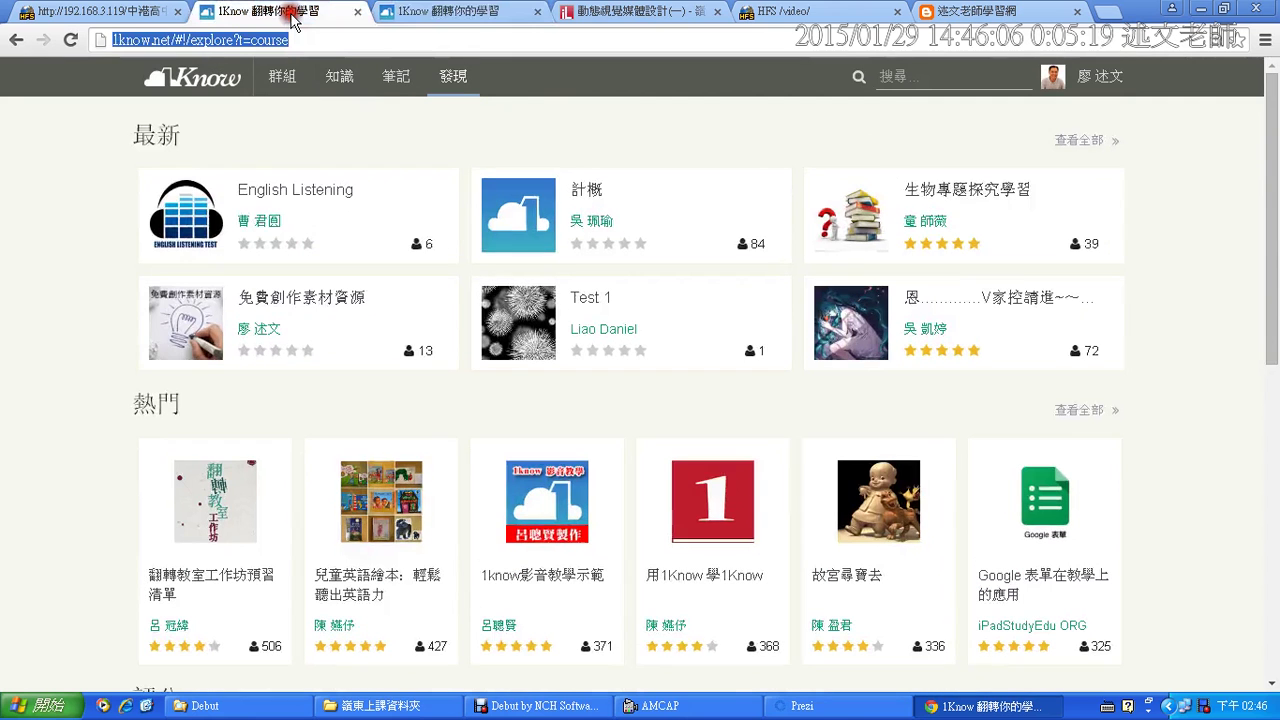
click(282, 76)
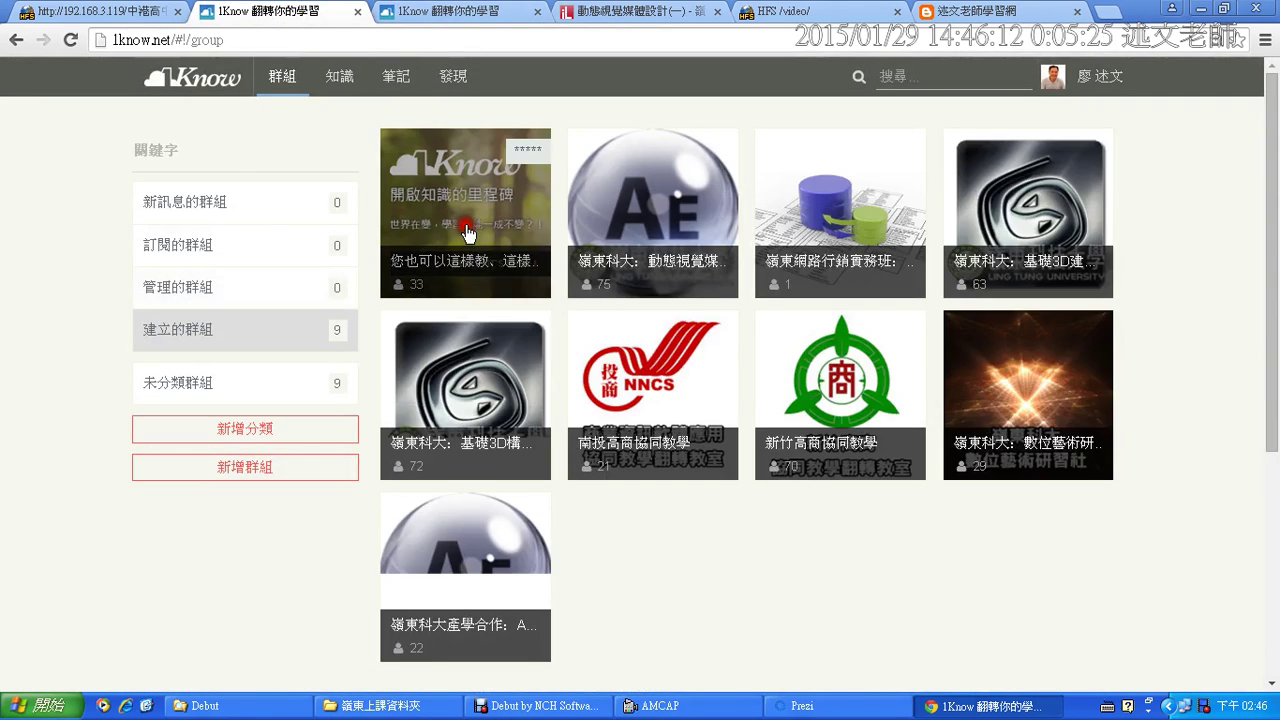
click(466, 224)
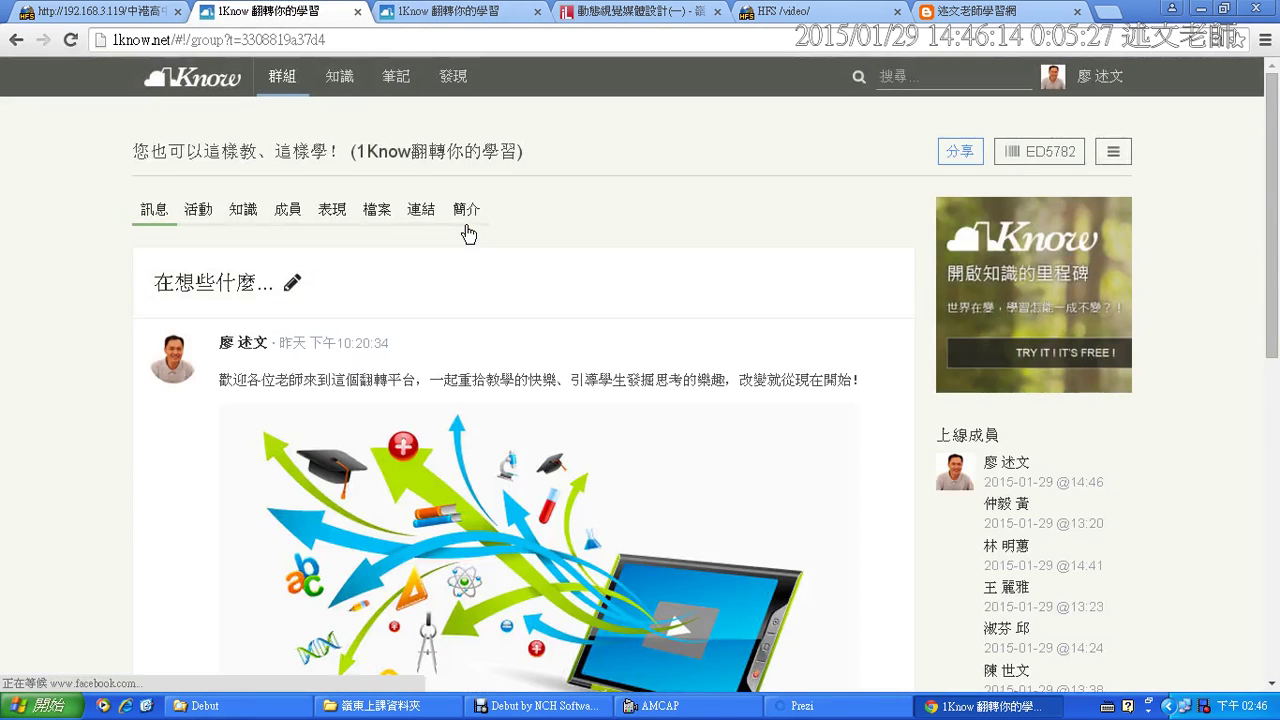
click(210, 210)
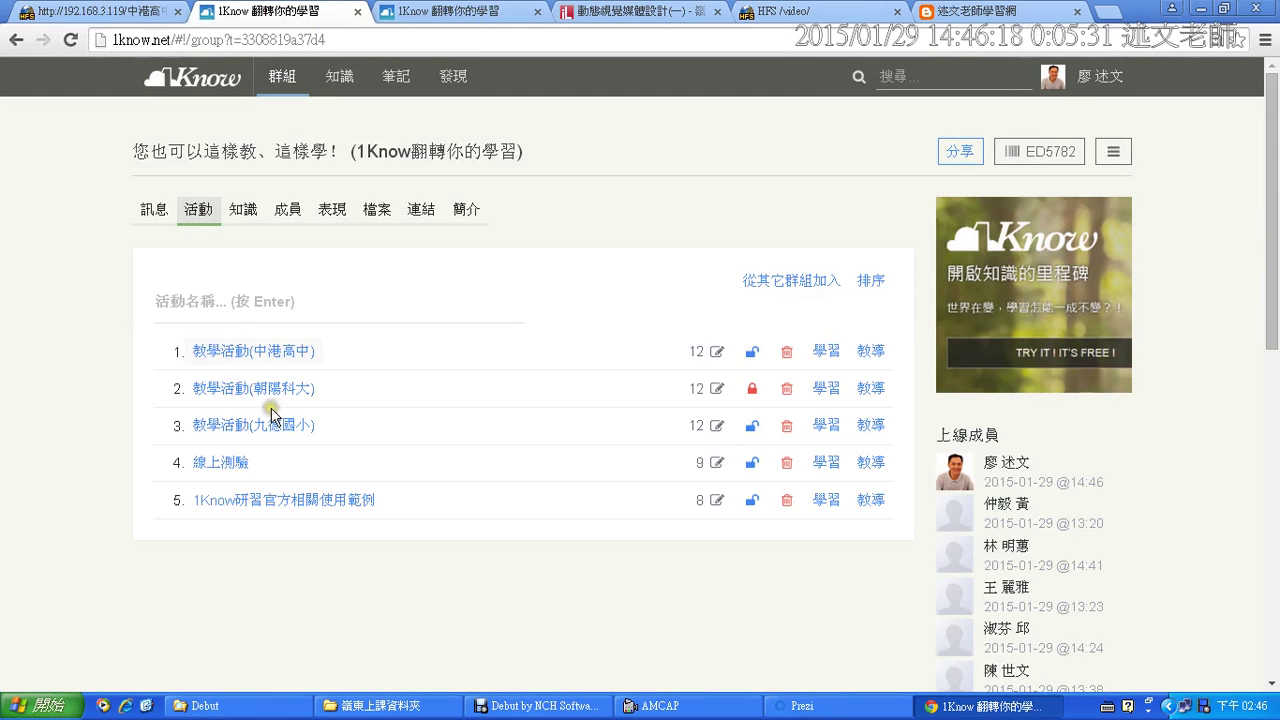
- Enter 學習 mode for 教學活動(中港高中) and open its 研習課程大綱 unit
click(833, 358)
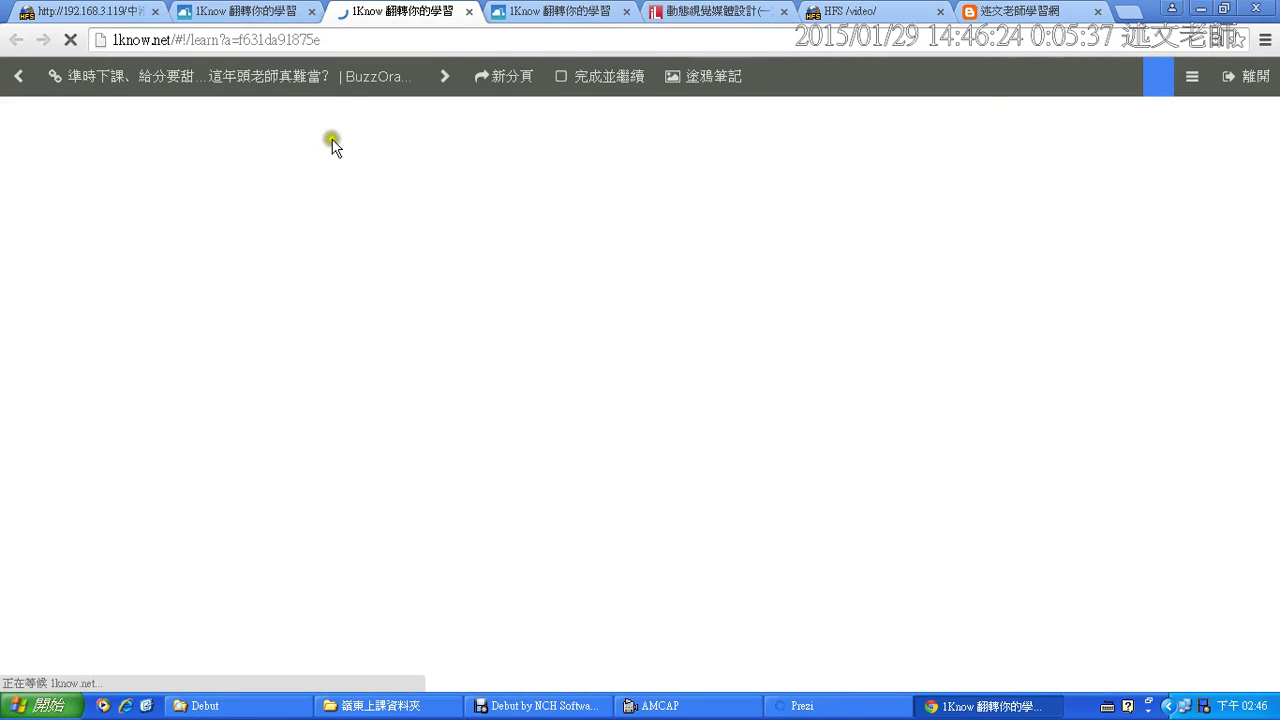
click(330, 77)
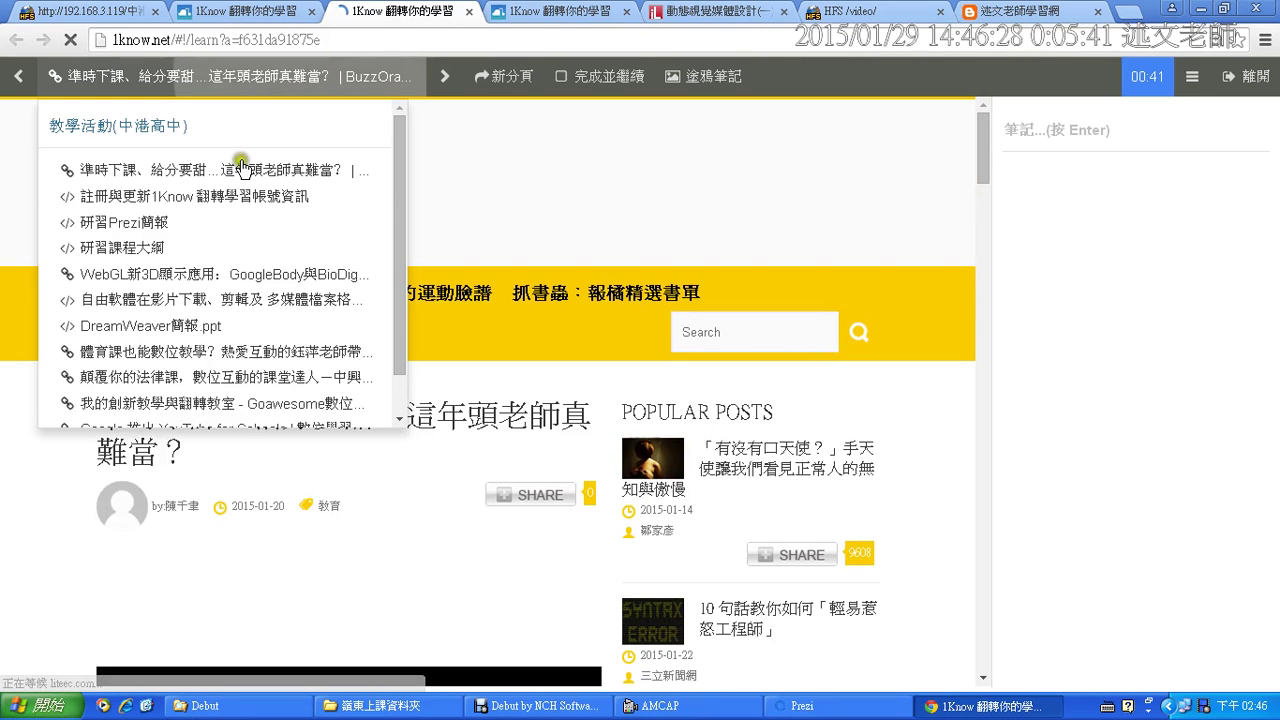
click(166, 248)
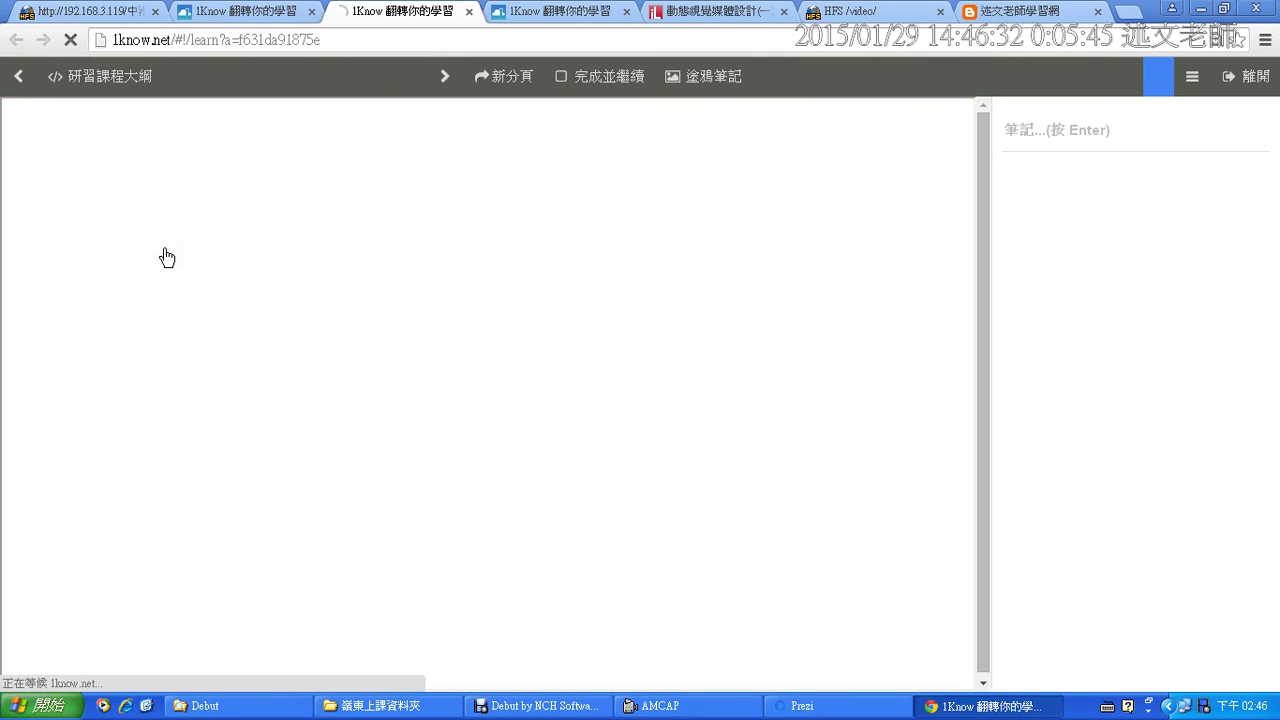